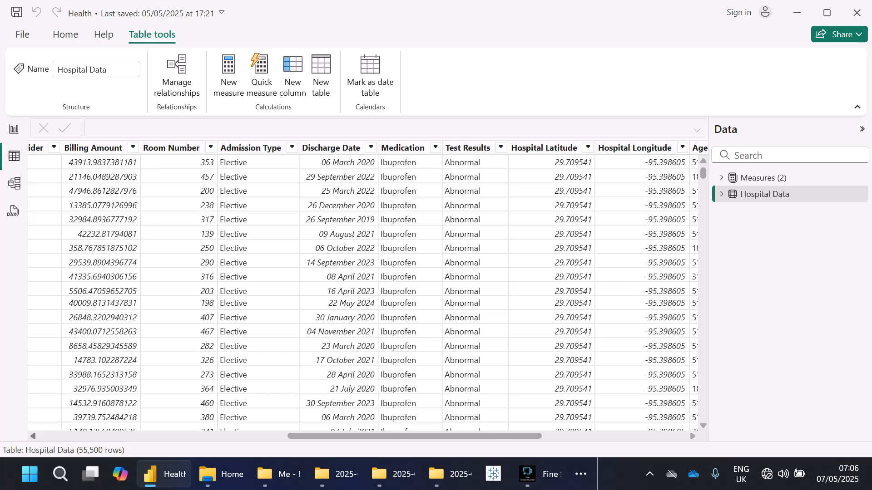
# Step: Review the Hospital Data table's columns around Date of Admission and Discharge Date, and glance at the Demographic Analysis report page
pyautogui.hscroll(-5, 363, 291)
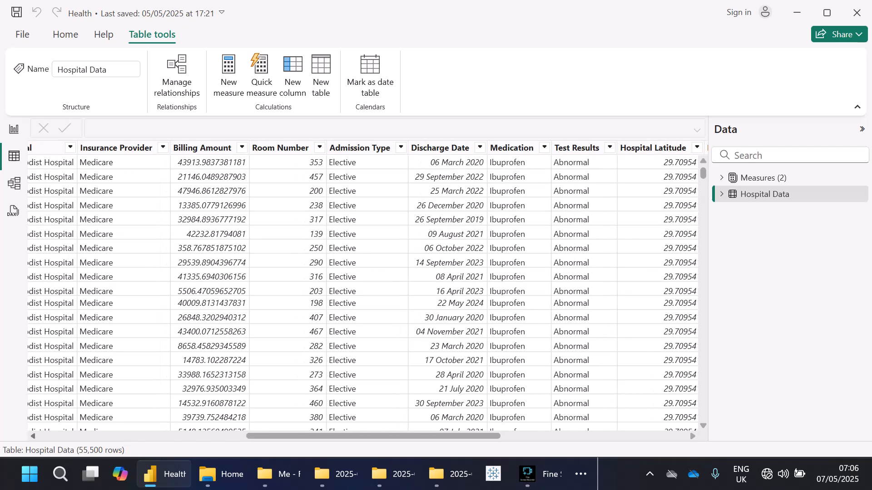
pyautogui.hscroll(-10, 368, 290)
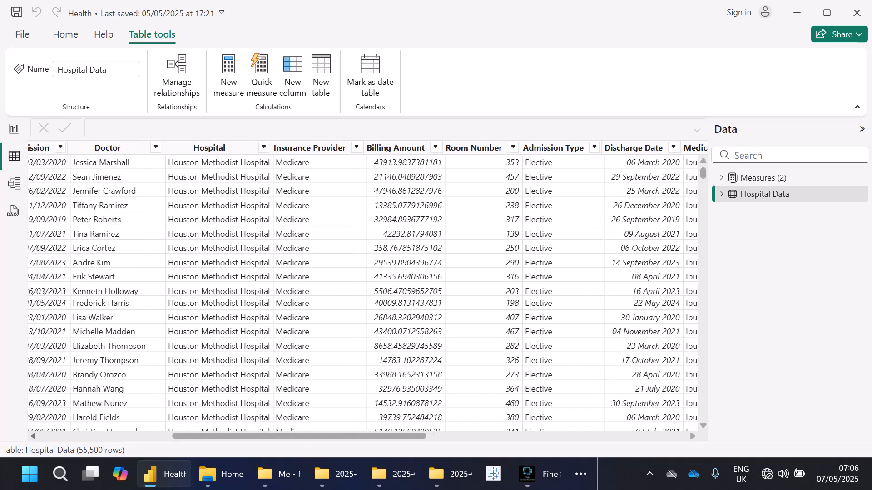
pyautogui.hscroll(-3, 364, 290)
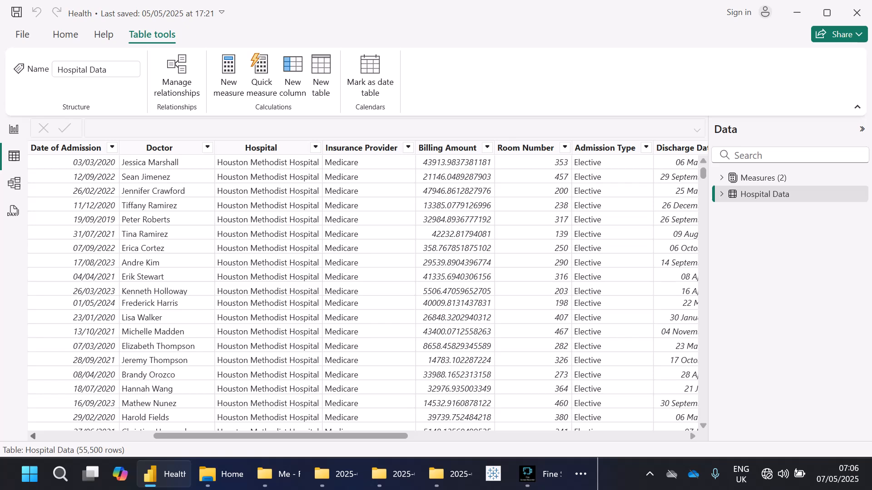
pyautogui.click(14, 129)
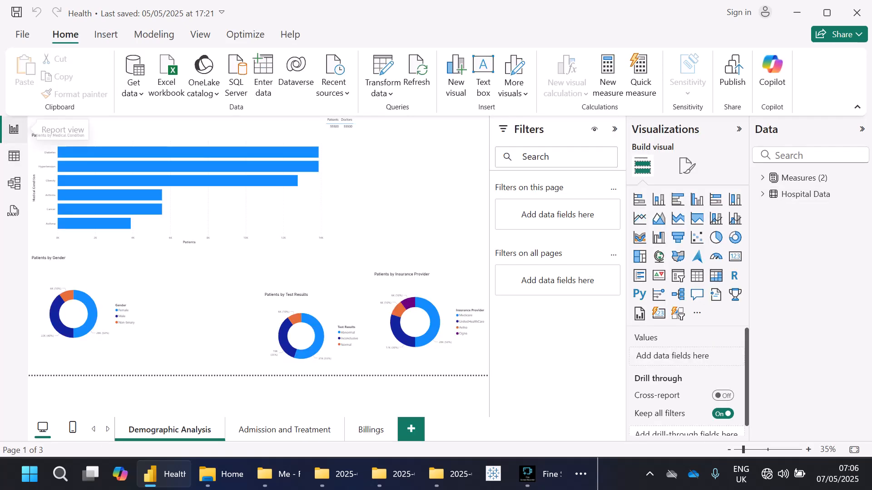
pyautogui.click(14, 156)
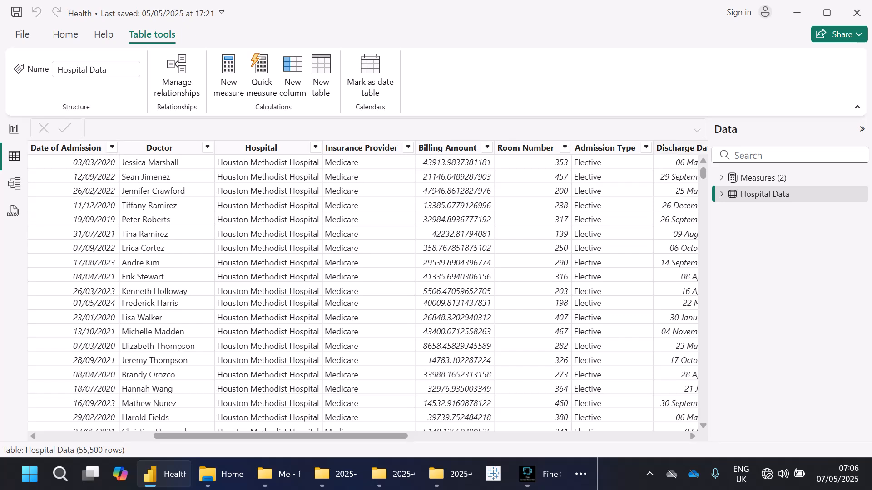
pyautogui.hscroll(1, 363, 291)
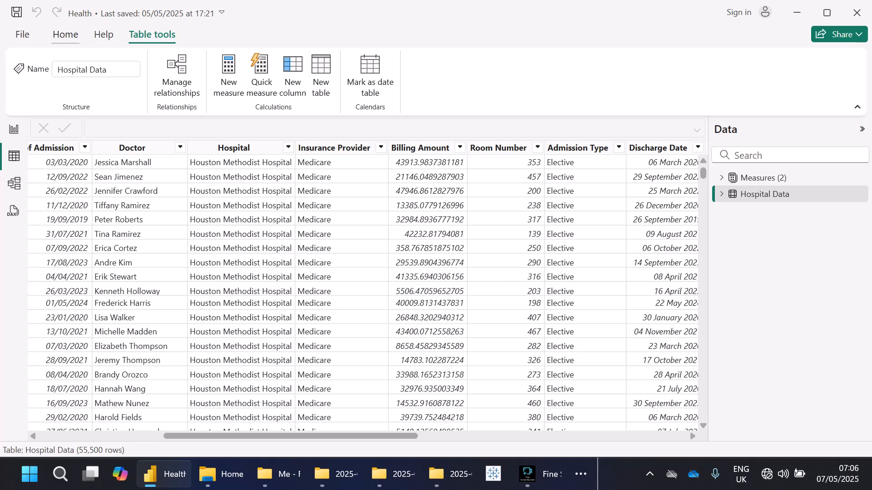
# Step: Add a calculated column named Time Spent to the Hospital Data table, based on the DATEDIFF function
pyautogui.click(65, 35)
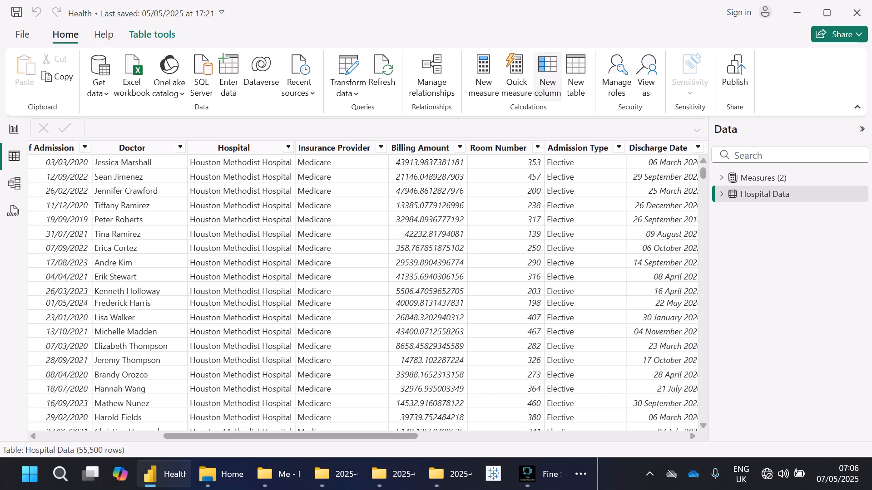
pyautogui.click(547, 74)
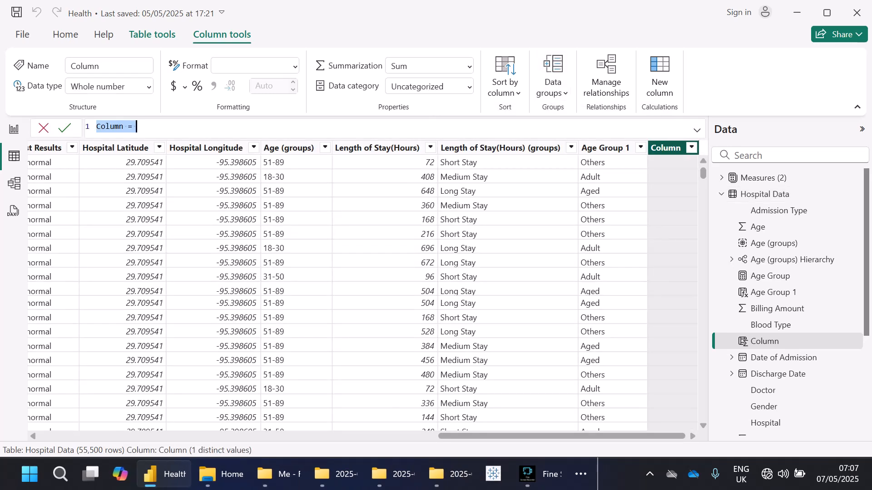
pyautogui.press('BackSpace')
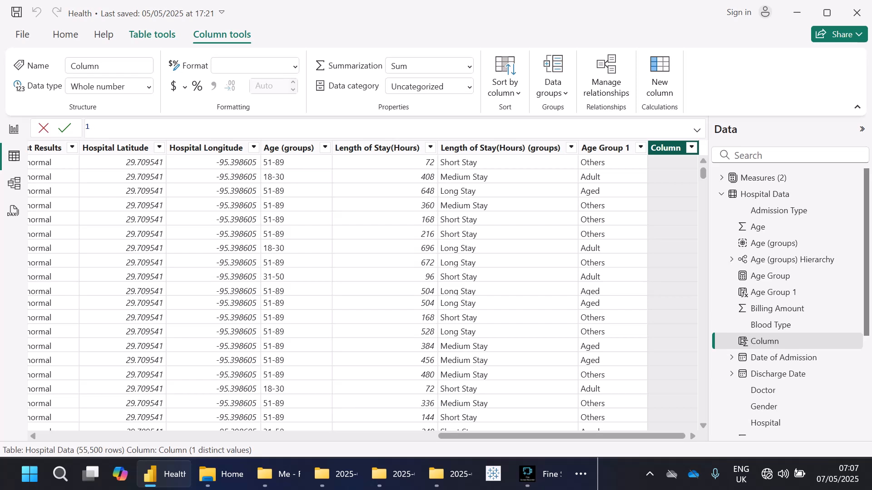
pyautogui.write('Time Spent= D')
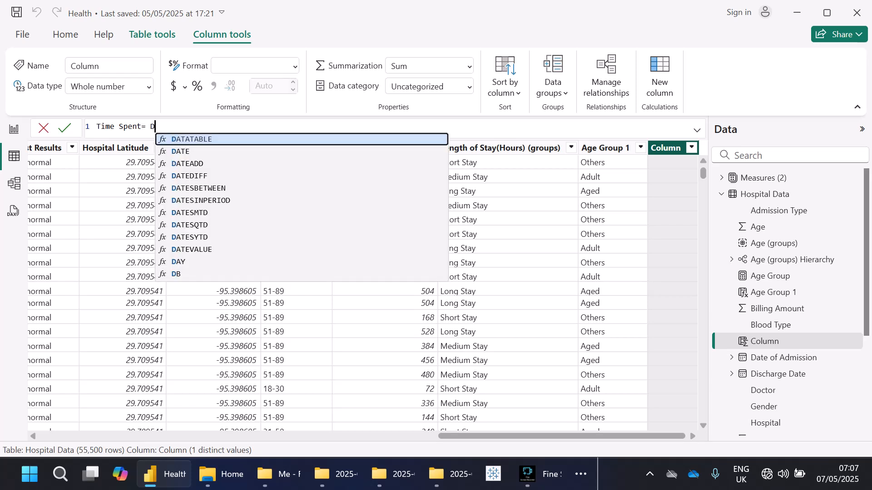
pyautogui.write('ated')
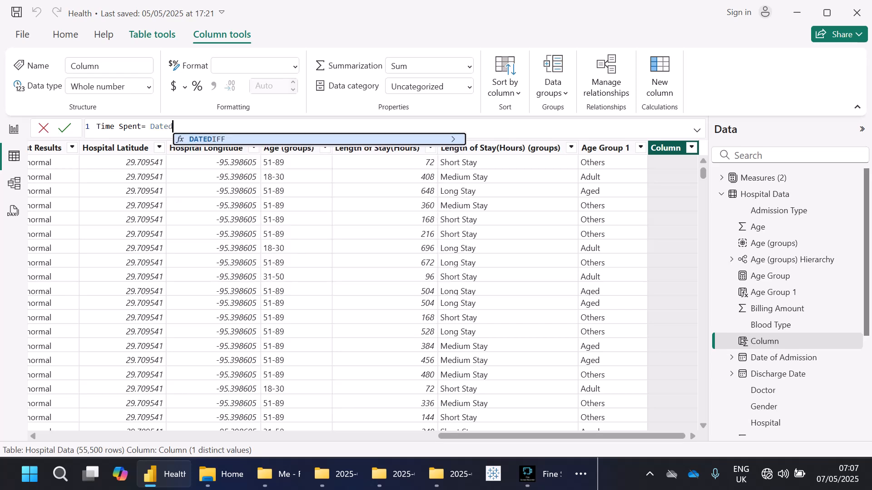
pyautogui.doubleClick(207, 142)
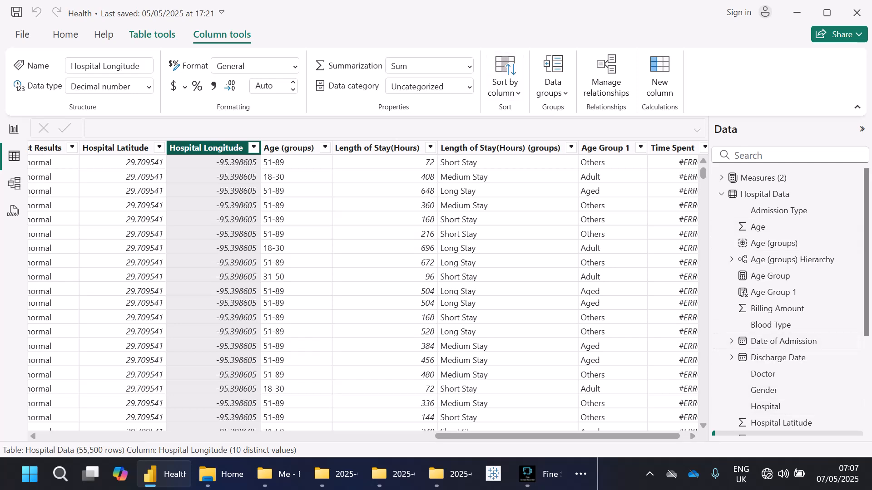
# Step: Reopen the Time Spent column's formula and clear the empty DATEDIFF parentheses, leaving an opening bracket ready for the arguments
pyautogui.scroll(-3, 790, 324)
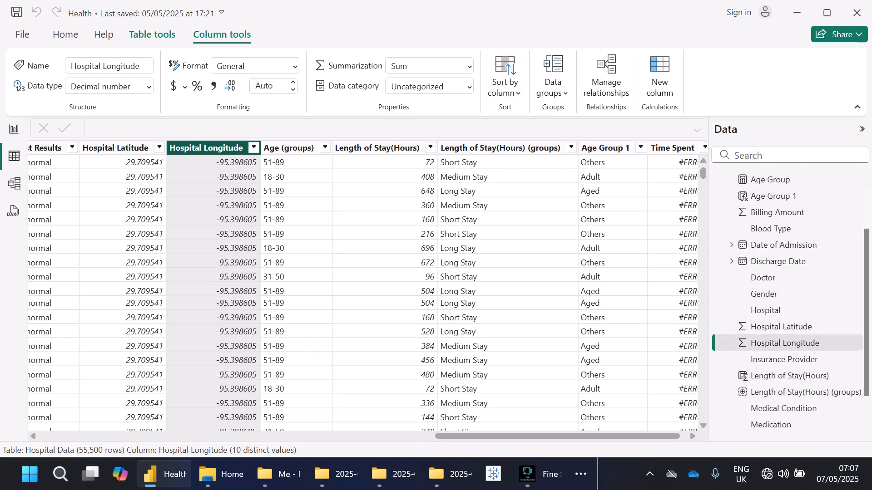
pyautogui.scroll(-1, 790, 300)
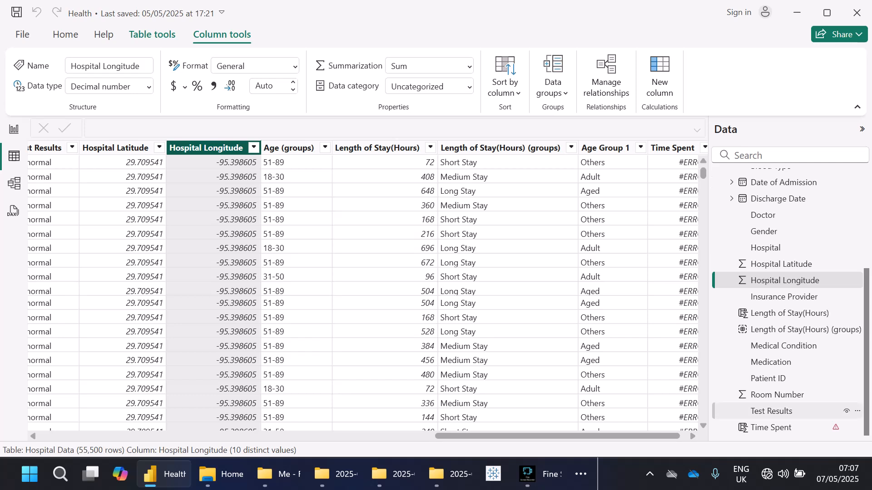
pyautogui.click(770, 427)
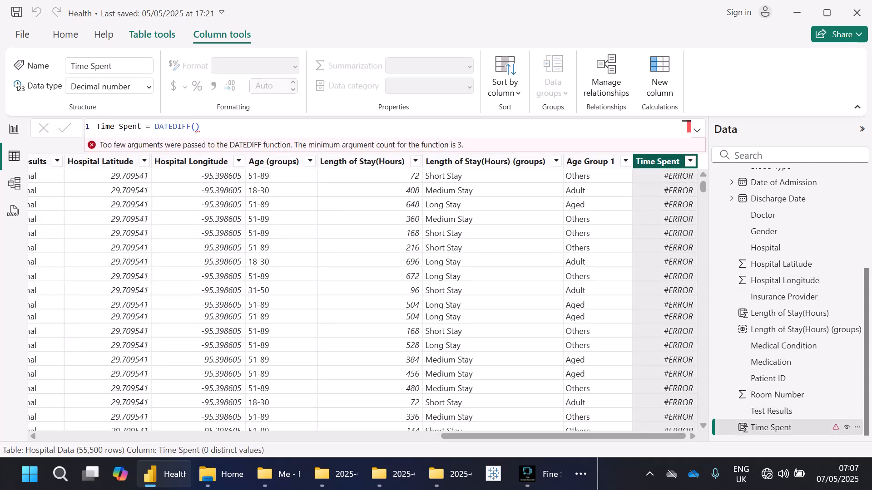
pyautogui.click(200, 127)
pyautogui.press('BackSpace')
pyautogui.doubleClick(177, 126)
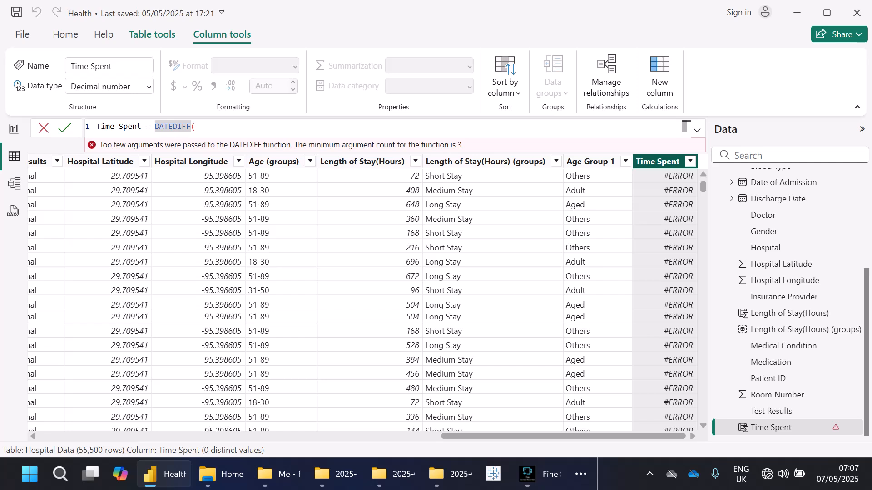
pyautogui.click(196, 127)
pyautogui.press('BackSpace')
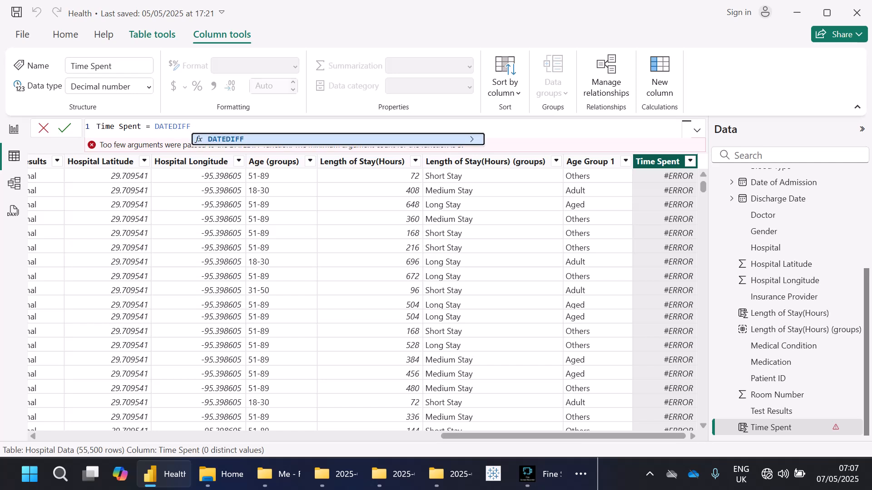
pyautogui.write('(')
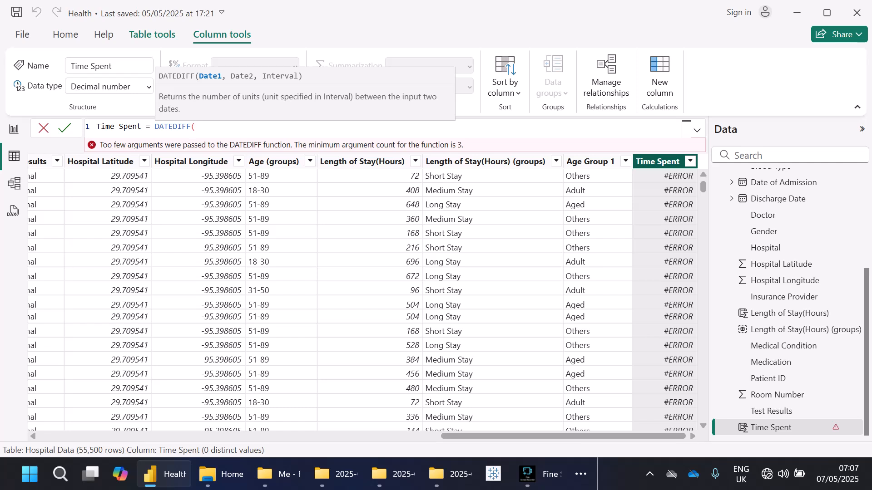
# Step: Complete and commit the Time Spent formula as DATEDIFF('Hospital Data'[Date of Admission],'Hospital Data'[Discharge Date],HOUR)
pyautogui.write('Date')
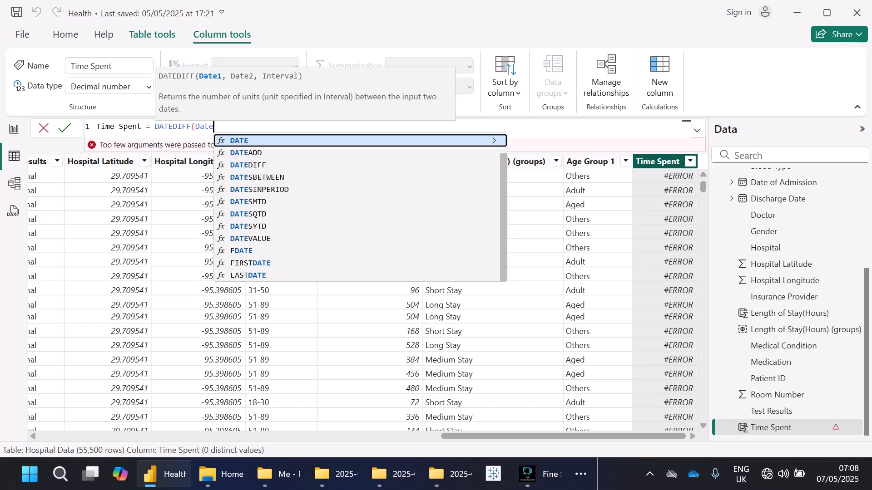
pyautogui.write(' of')
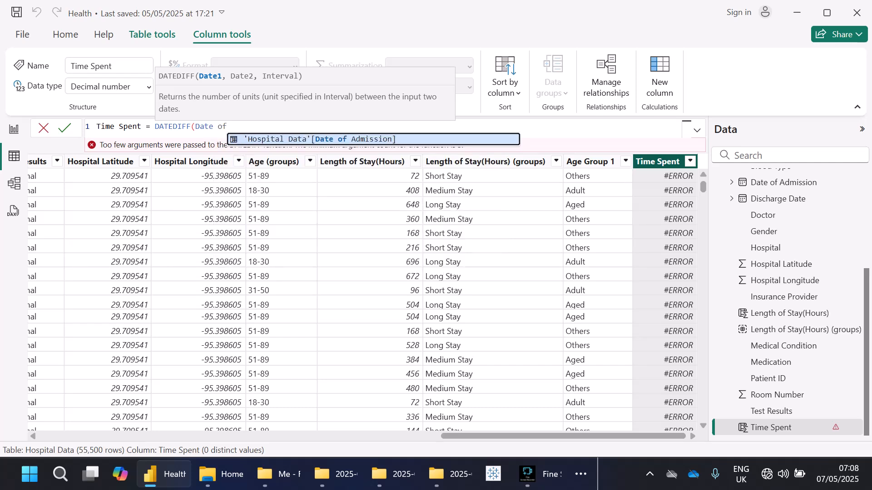
pyautogui.press('Tab')
pyautogui.write(',')
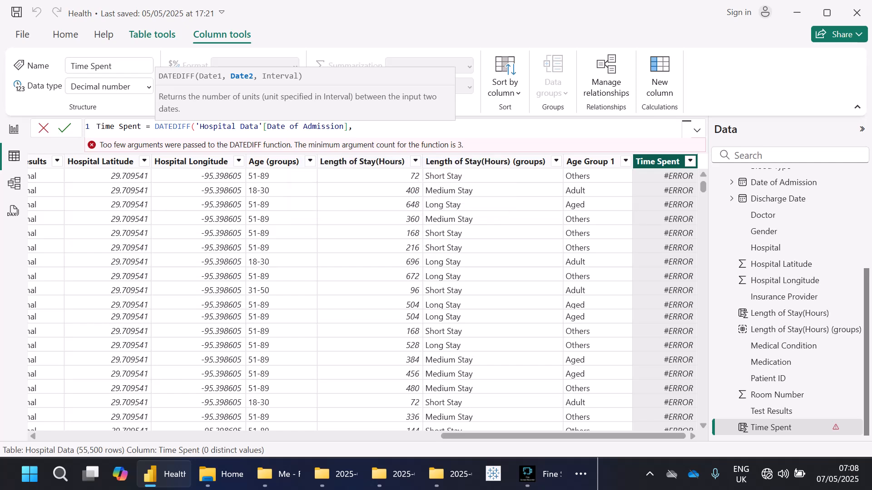
pyautogui.write('disc')
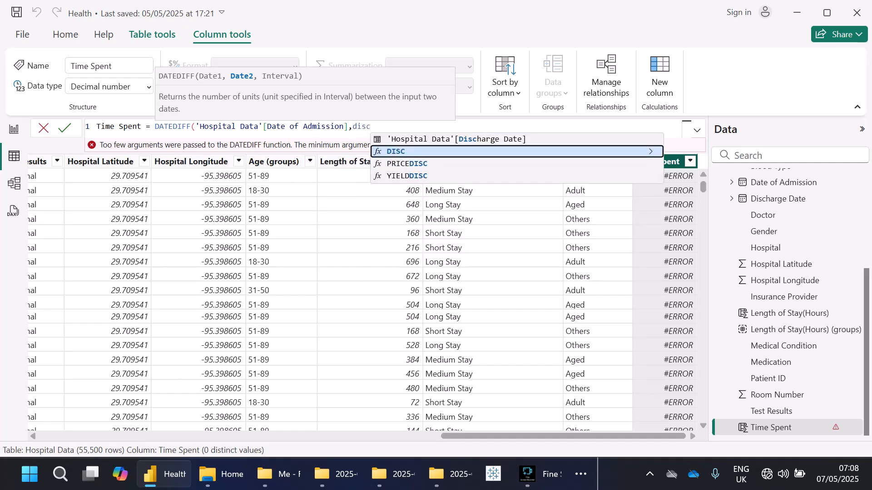
pyautogui.press('Up')
pyautogui.press('Tab')
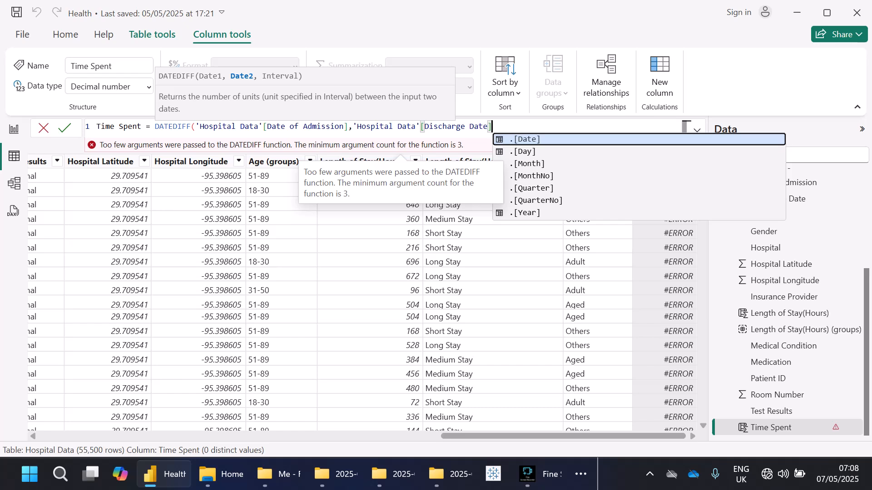
pyautogui.write(',')
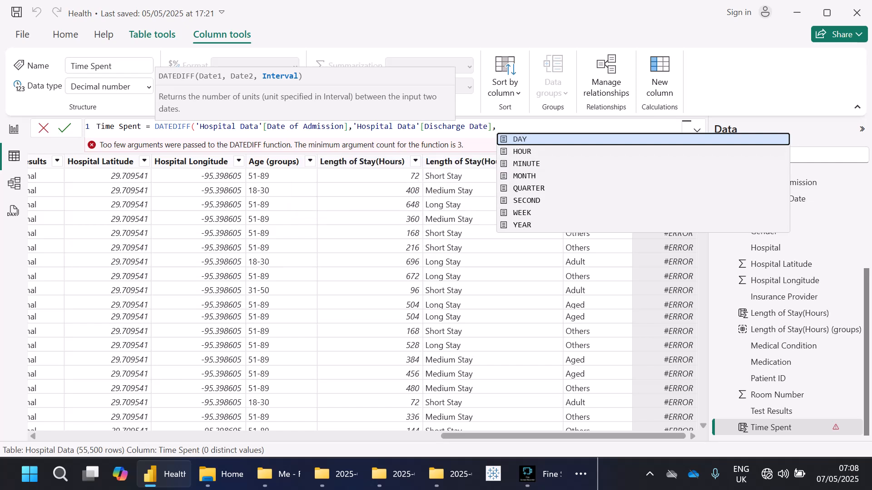
pyautogui.click(521, 151)
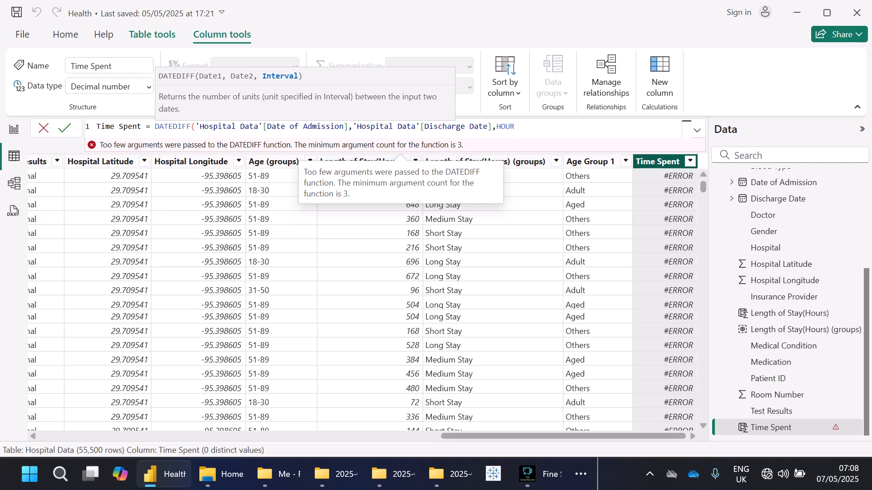
pyautogui.write(')')
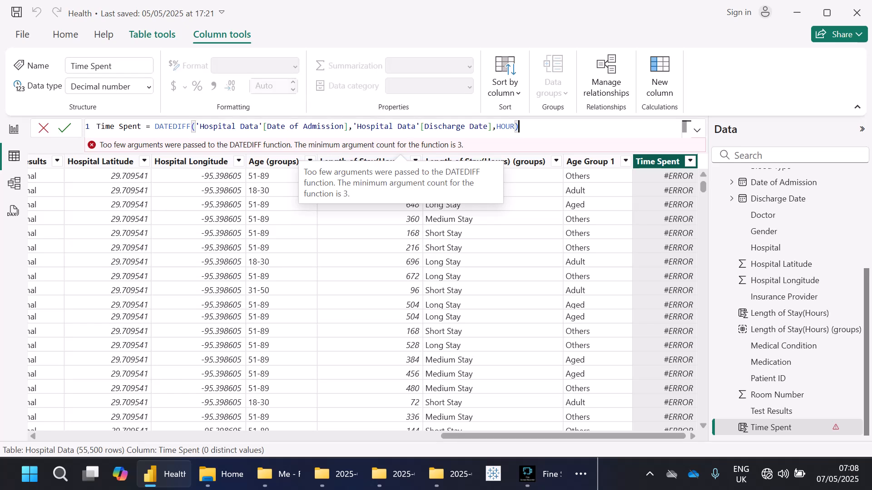
pyautogui.press('Return')
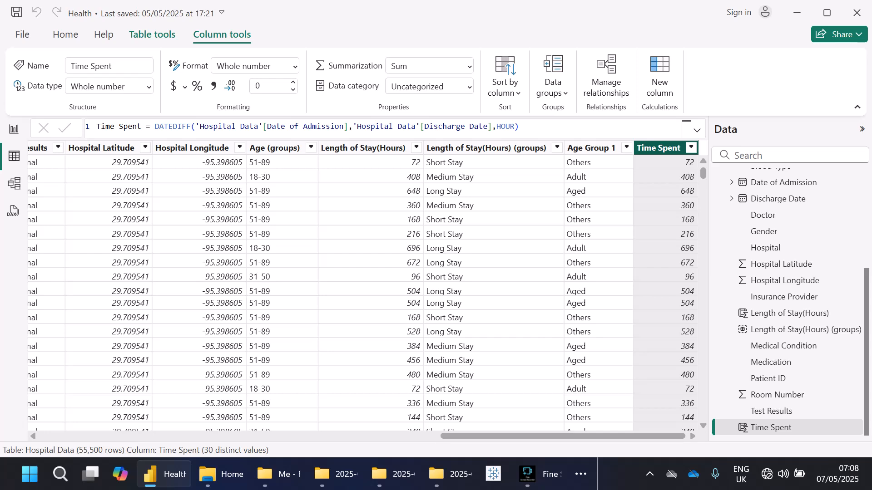
# Step: Sort the Hospital Data table by Age in descending order, and clear that sort
pyautogui.moveTo(585, 436); pyautogui.dragTo(162, 436)
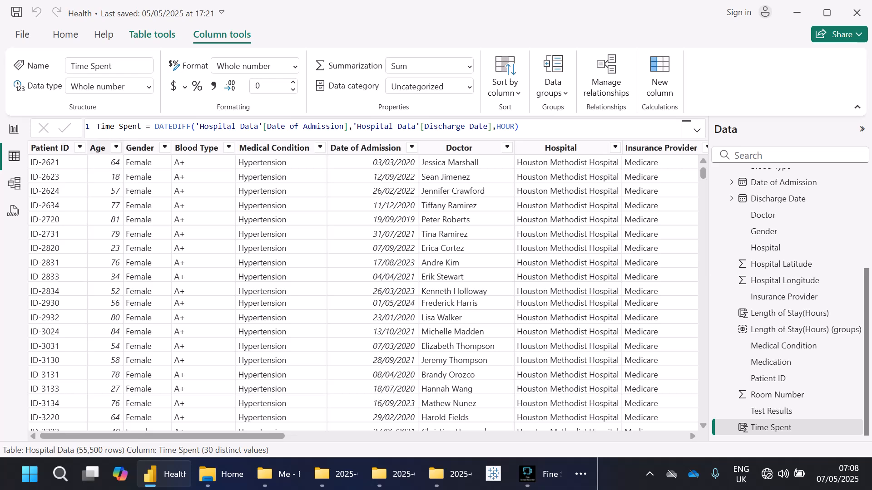
pyautogui.click(116, 147)
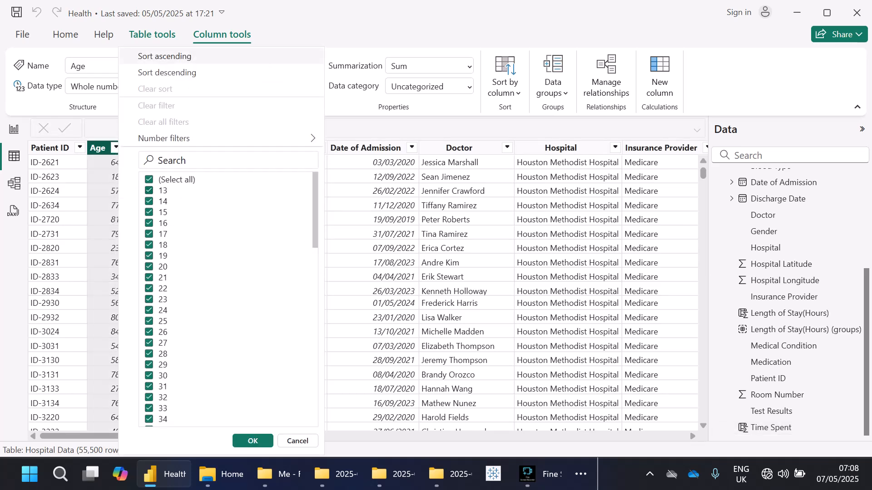
pyautogui.click(167, 72)
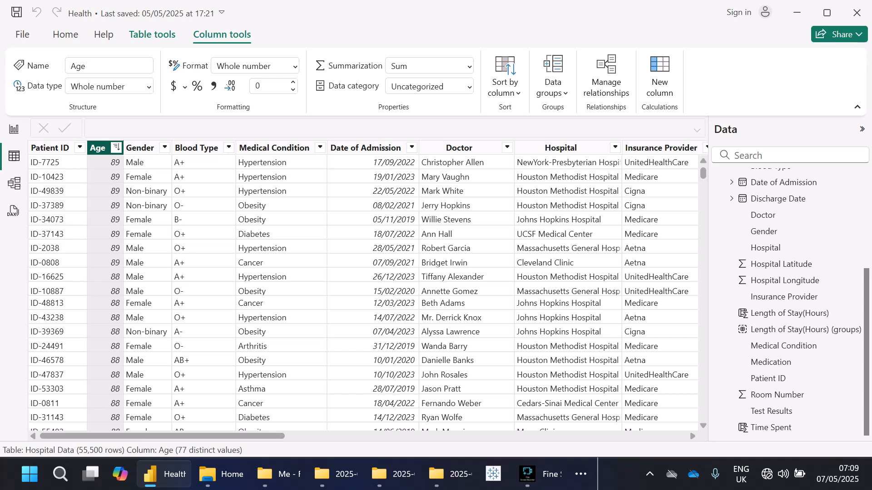
pyautogui.click(117, 147)
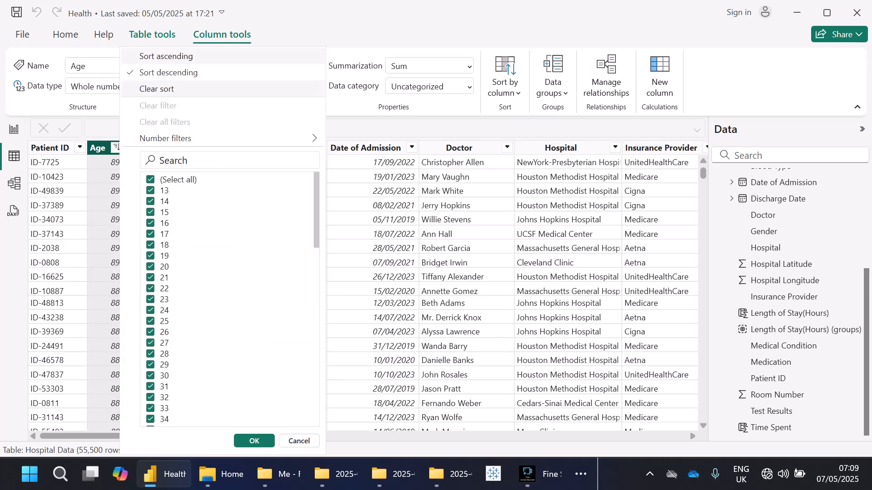
pyautogui.click(156, 89)
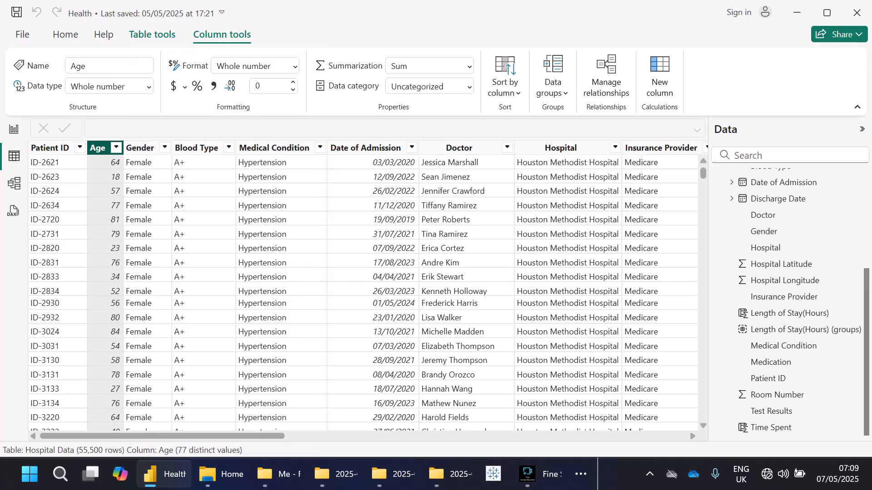
# Step: Start a new group from the Age column and set its group type to List
pyautogui.rightClick(111, 149)
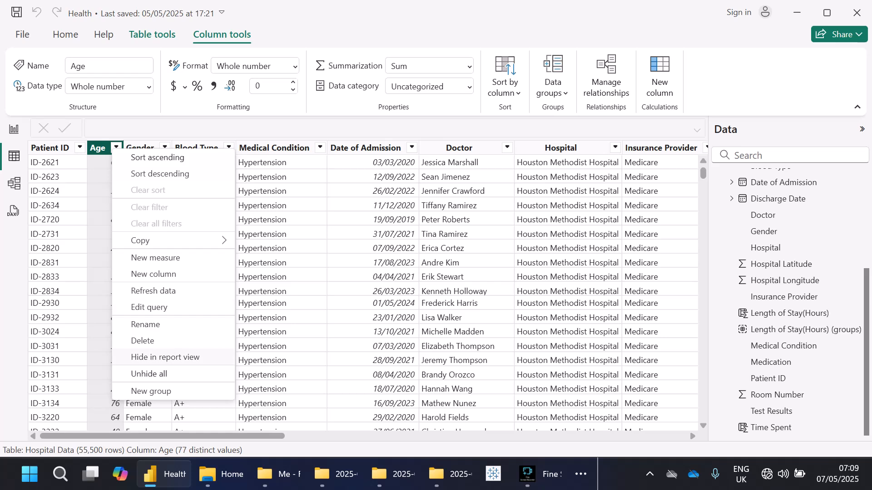
pyautogui.click(151, 391)
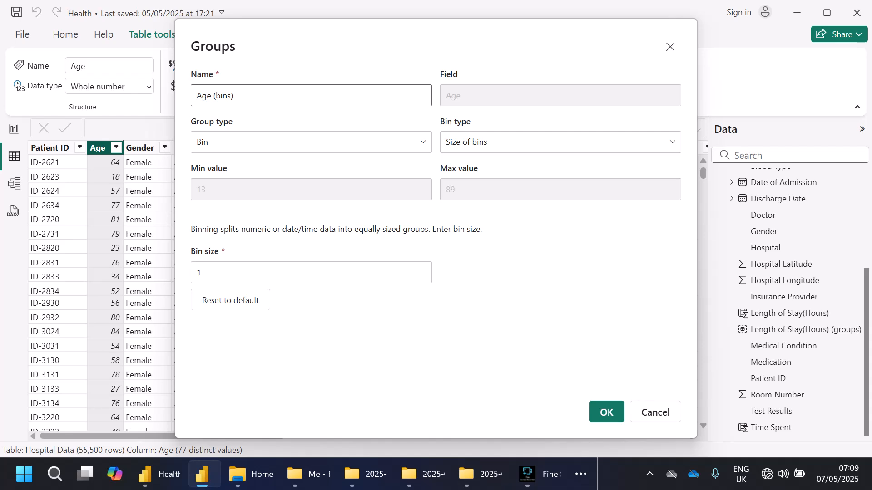
pyautogui.click(311, 142)
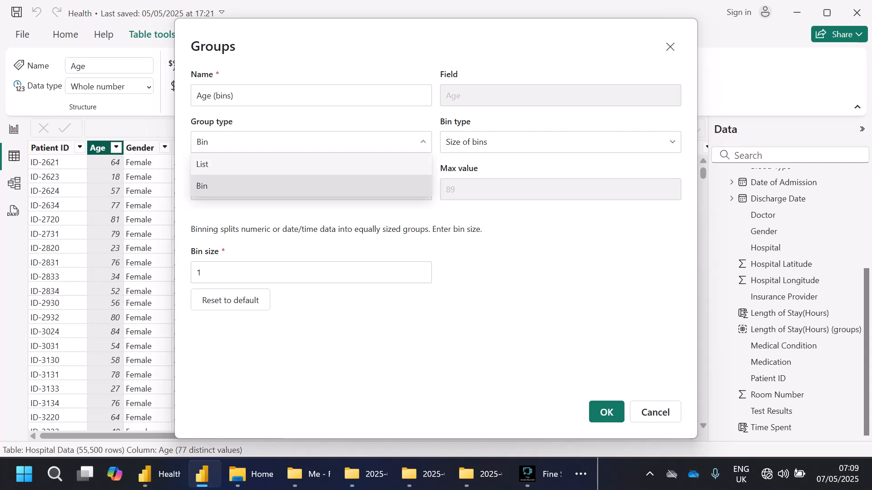
pyautogui.click(311, 165)
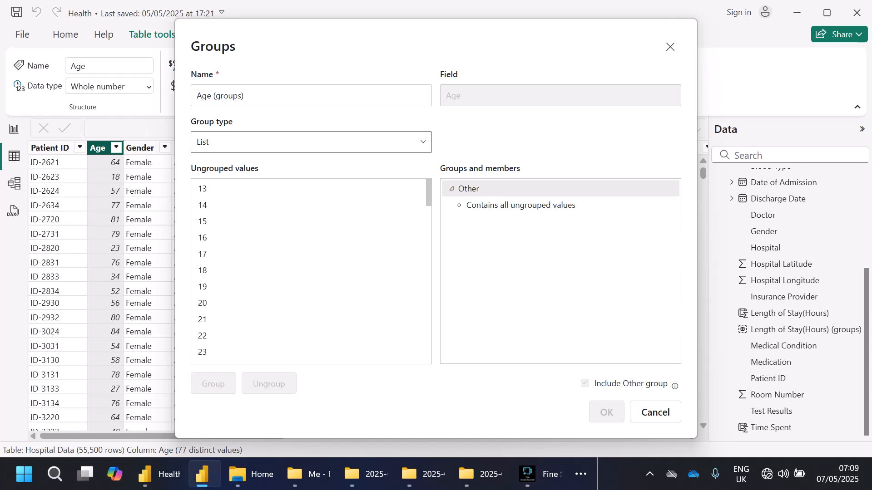
# Step: Name the new Age grouping Age Bracket
pyautogui.click(254, 96)
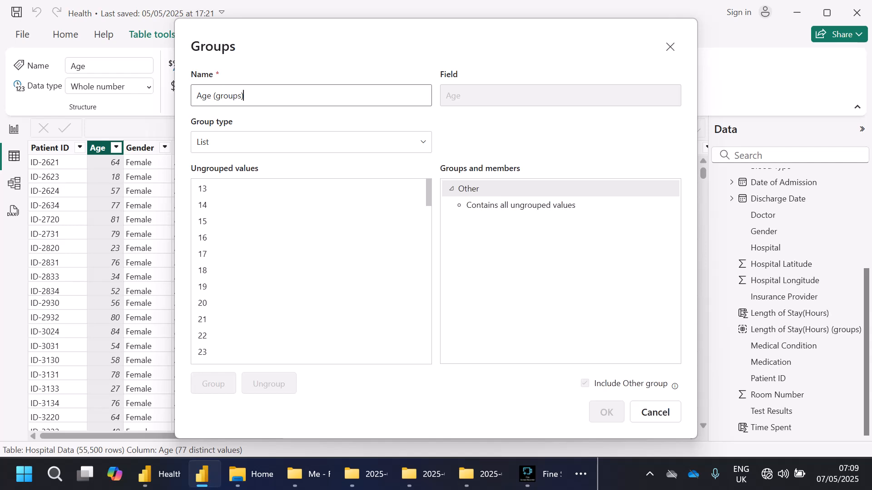
pyautogui.press('BackSpace')
pyautogui.press('BackSpace')
pyautogui.press('BackSpace')
pyautogui.press('BackSpace')
pyautogui.press('BackSpace')
pyautogui.press('BackSpace')
pyautogui.press('BackSpace')
pyautogui.press('BackSpace')
pyautogui.press('BackSpace')
pyautogui.press('BackSpace')
pyautogui.write('ge Bracket')
# Step: Group the ages 13 through 18 and name that group Under 18
pyautogui.click(203, 189)
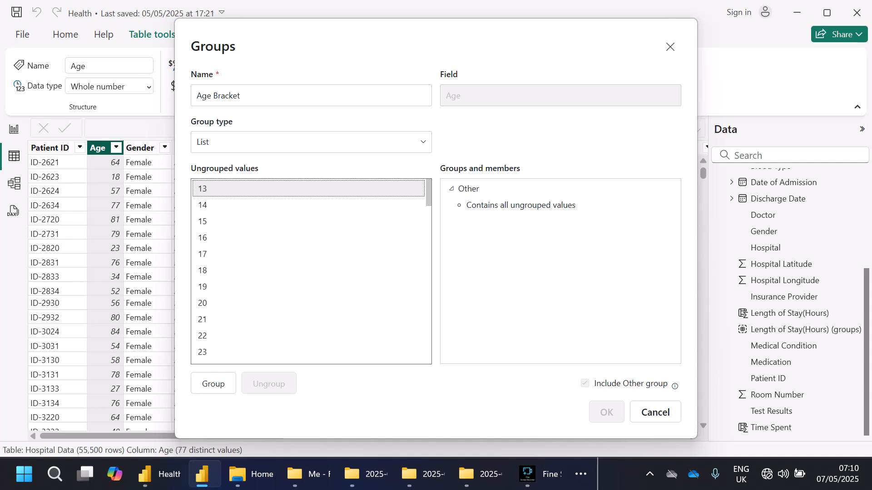
pyautogui.keyDown('shift'); pyautogui.click(202, 271); pyautogui.keyUp('shift')
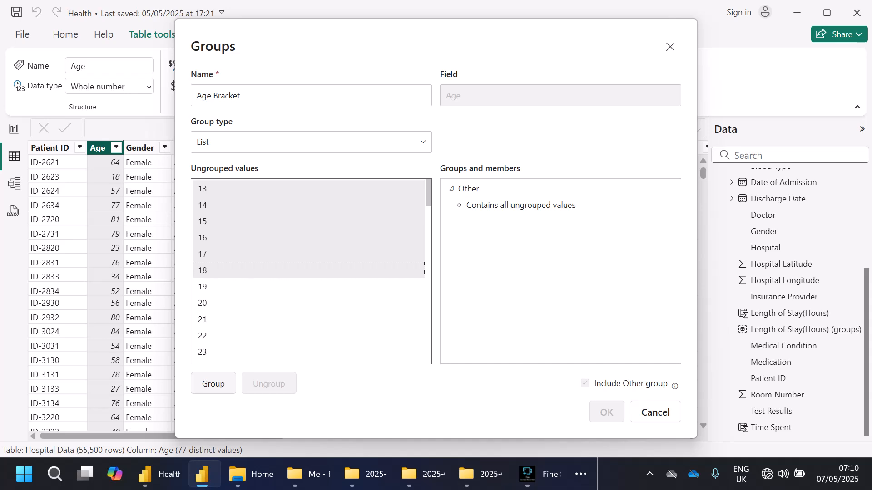
pyautogui.click(213, 384)
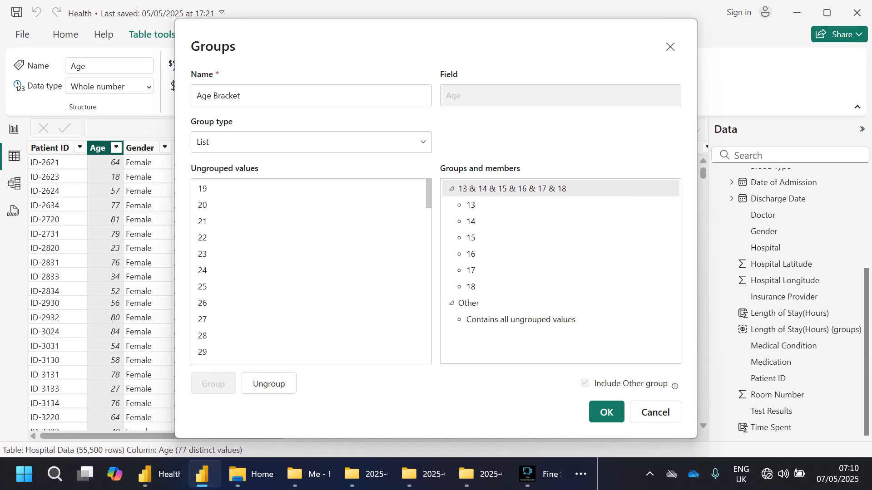
pyautogui.click(561, 188)
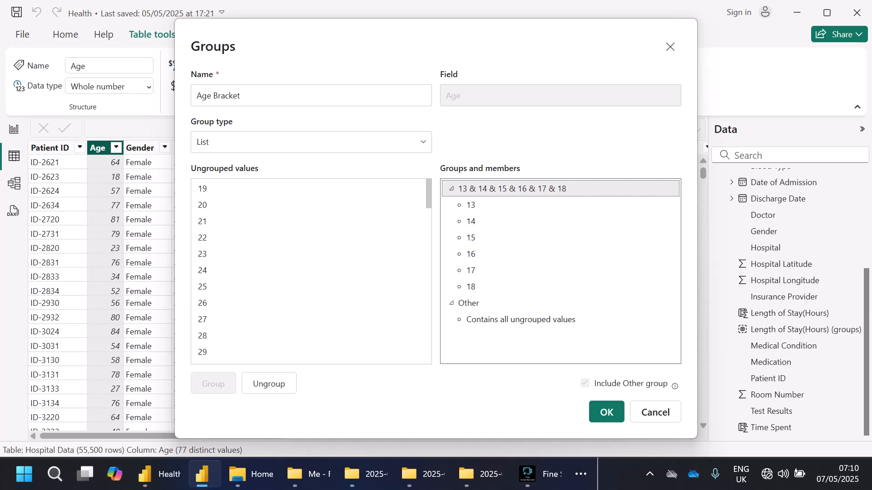
pyautogui.doubleClick(561, 188)
pyautogui.press('BackSpace')
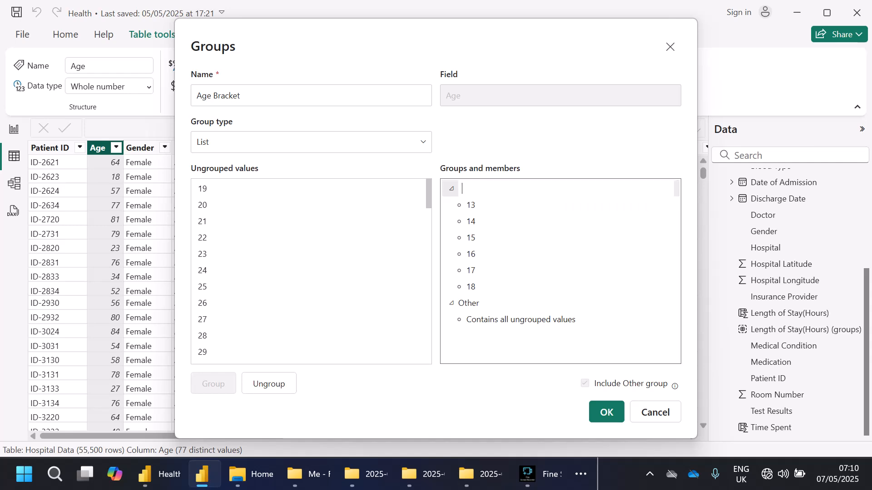
pyautogui.write('Under 18')
# Step: Group the ages 19 through 40 and name that group Adult
pyautogui.click(203, 189)
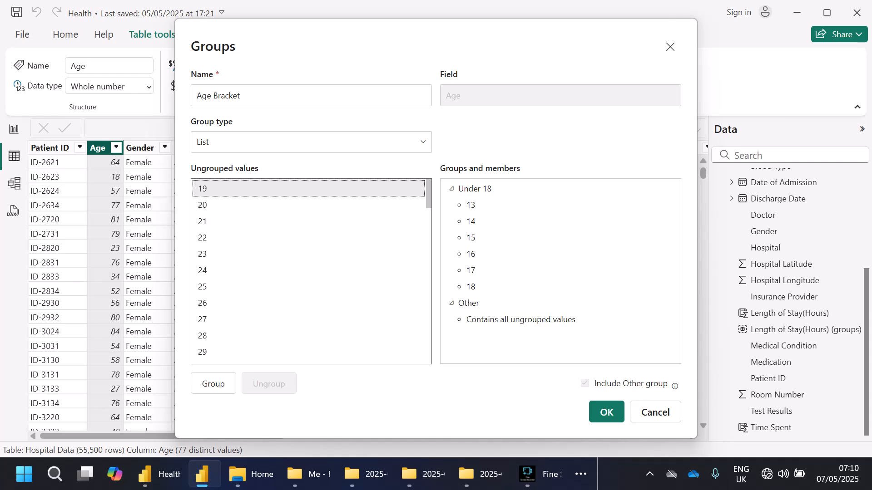
pyautogui.scroll(-20, 311, 272)
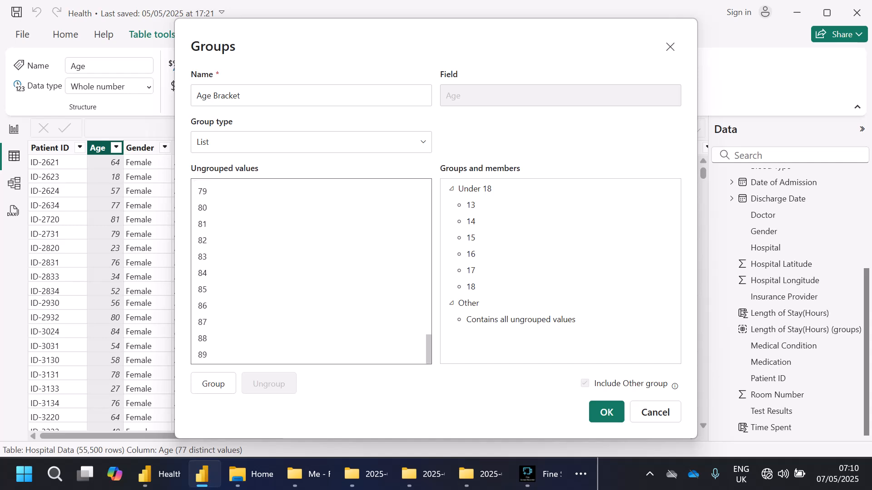
pyautogui.scroll(15, 311, 271)
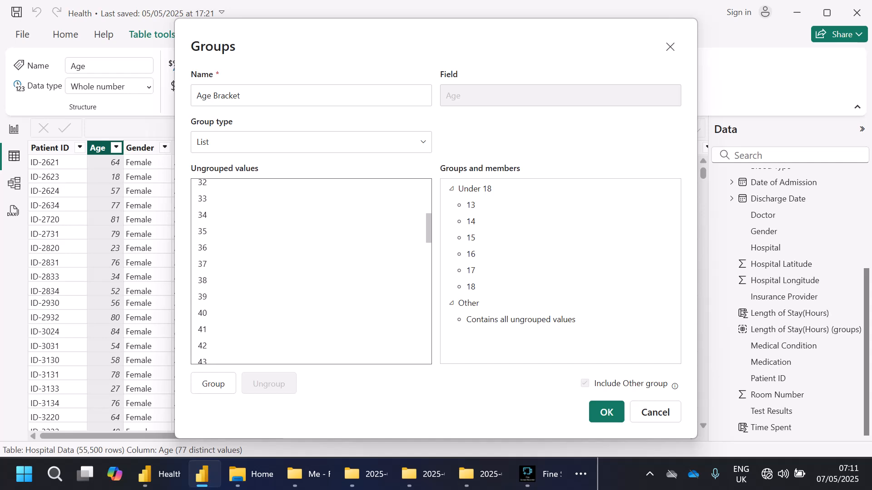
pyautogui.keyDown('shift'); pyautogui.click(202, 313); pyautogui.keyUp('shift')
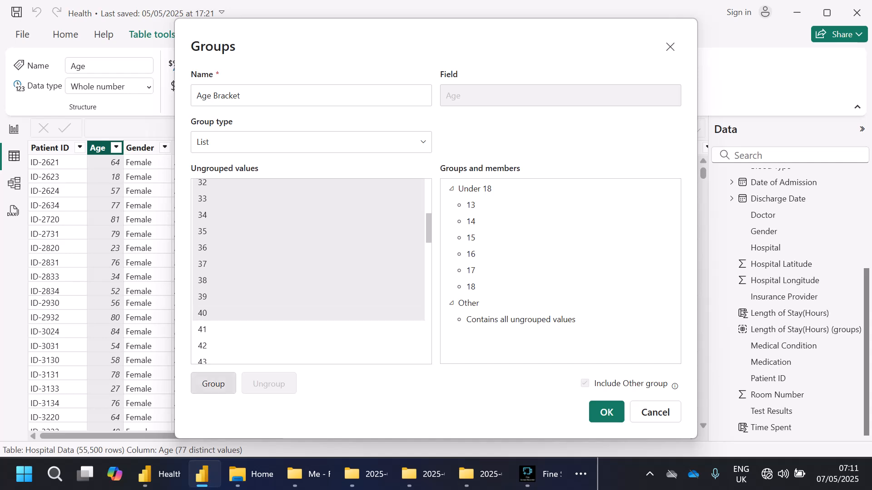
pyautogui.click(213, 384)
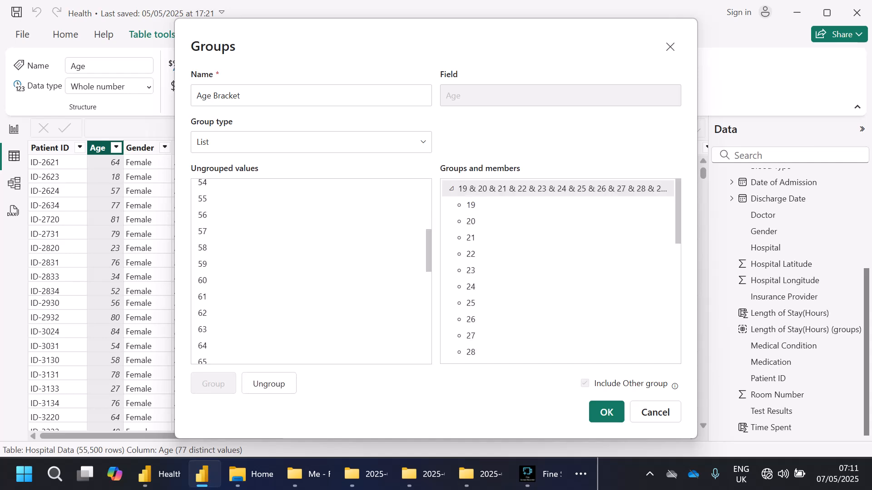
pyautogui.click(562, 189)
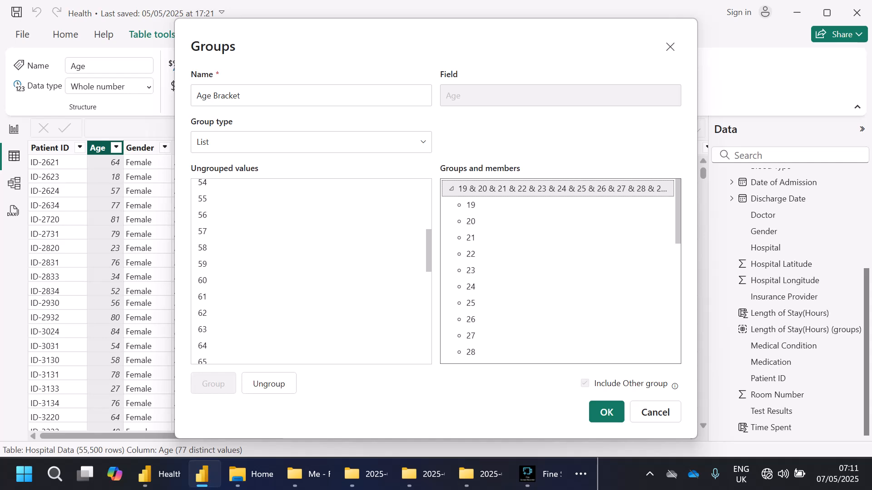
pyautogui.doubleClick(562, 188)
pyautogui.press('BackSpace')
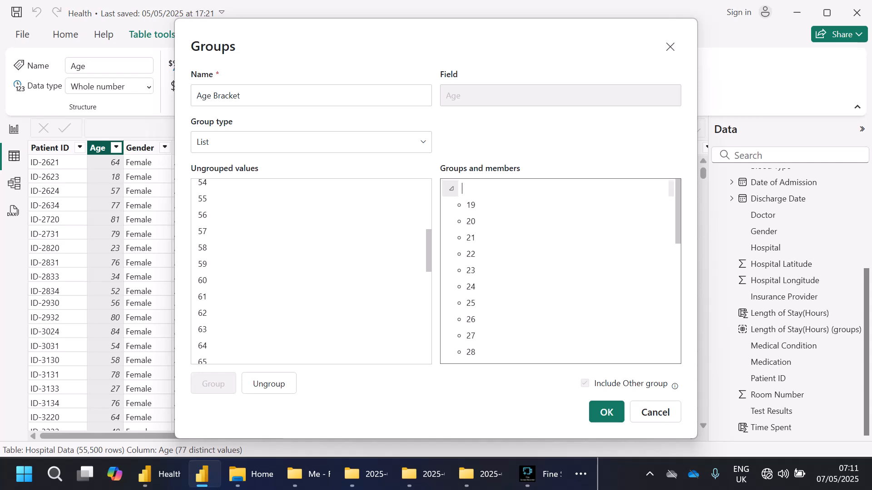
pyautogui.write('Adult')
# Step: Combine the ungrouped ages 41 through 60 into one group
pyautogui.click(429, 251)
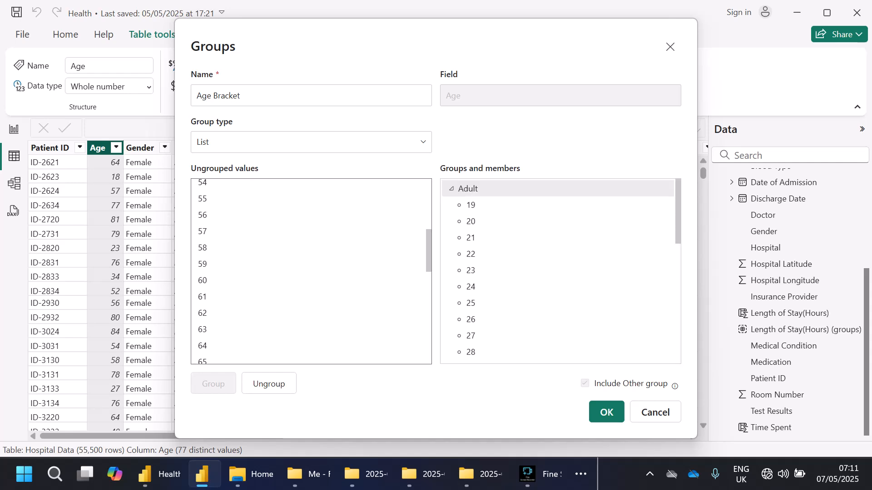
pyautogui.scroll(4, 311, 271)
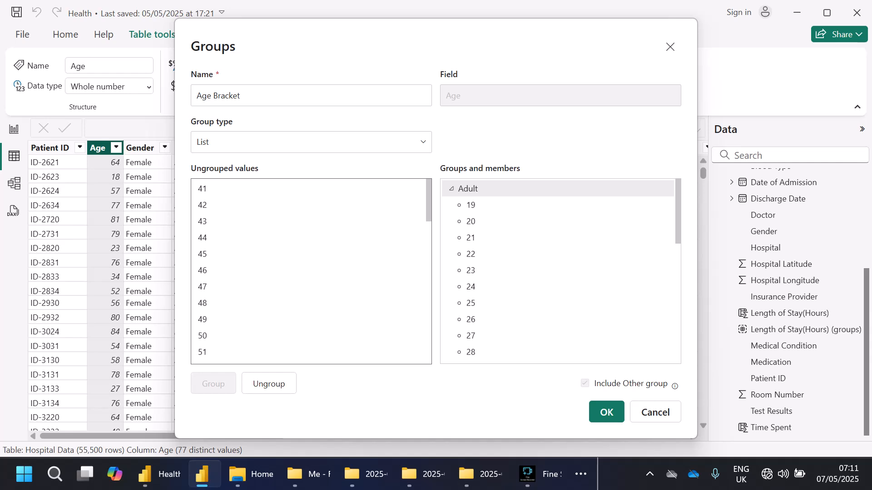
pyautogui.click(308, 188)
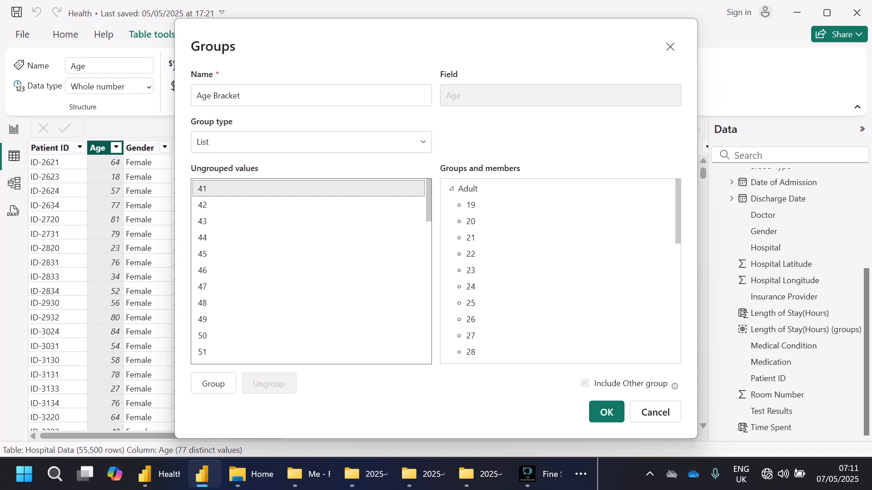
pyautogui.click(309, 189)
pyautogui.scroll(-10, 311, 271)
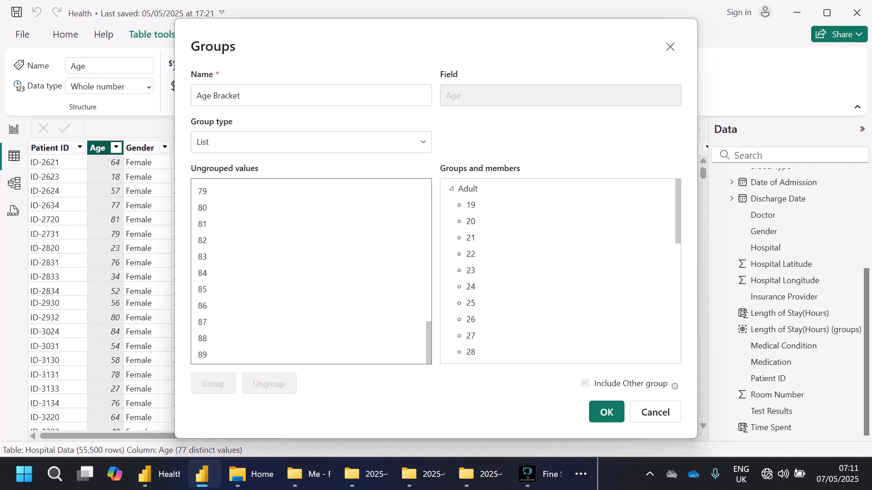
pyautogui.scroll(10, 311, 271)
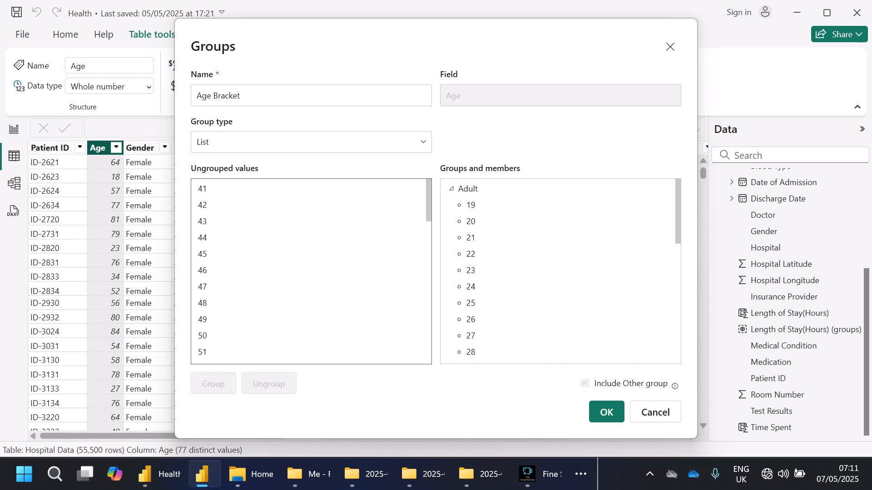
pyautogui.scroll(-10, 311, 271)
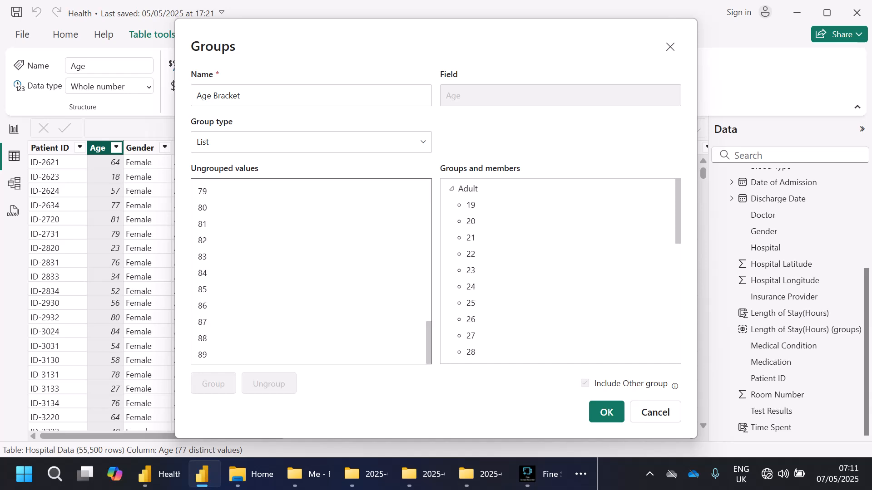
pyautogui.scroll(3, 311, 271)
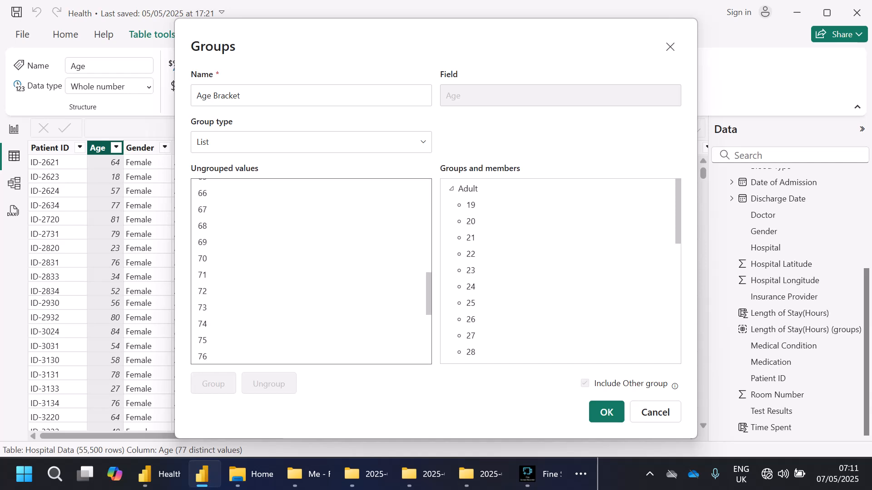
pyautogui.scroll(2, 311, 271)
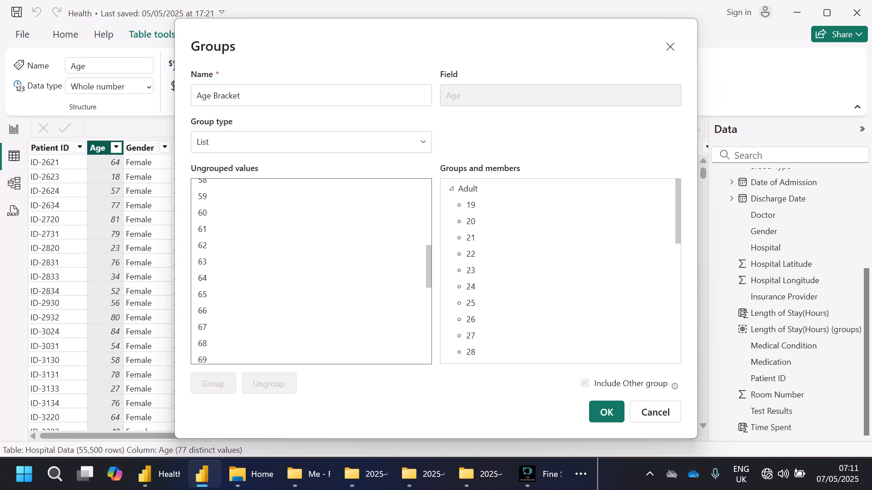
pyautogui.keyDown('shift'); pyautogui.click(203, 213); pyautogui.keyUp('shift')
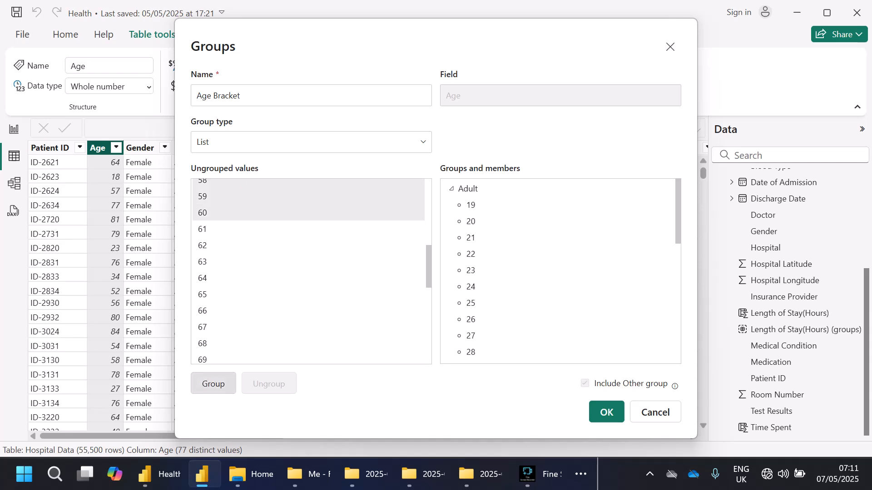
pyautogui.click(214, 384)
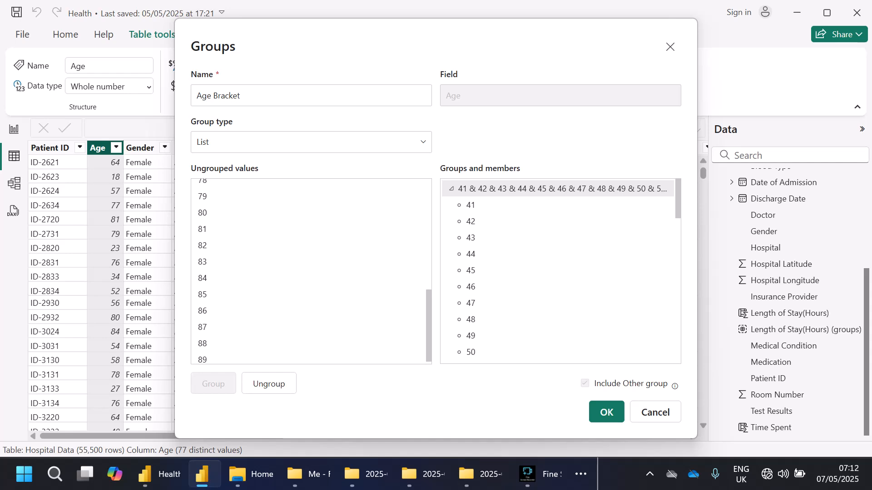
# Step: Rename the group containing ages 41 through 60 as Old
pyautogui.doubleClick(562, 189)
pyautogui.press('BackSpace')
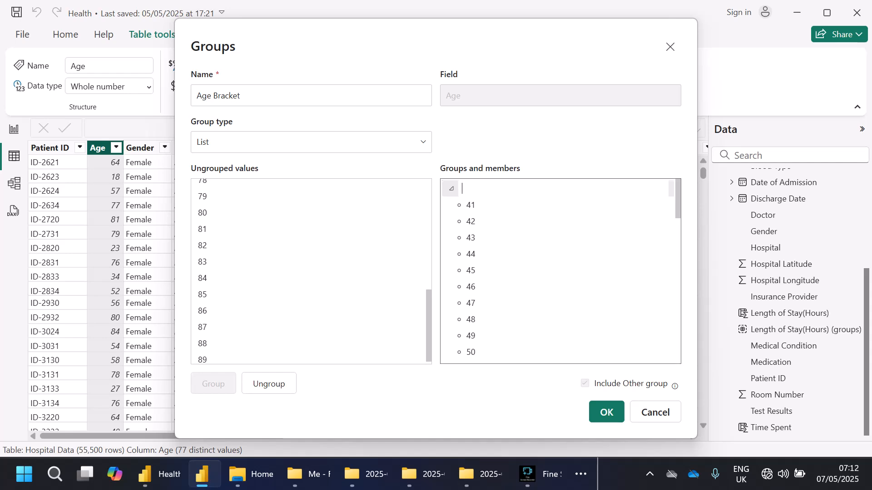
pyautogui.write('Old')
pyautogui.press('Return')
# Step: Combine the remaining ungrouped ages 61 through 89 into one group
pyautogui.scroll(6, 311, 271)
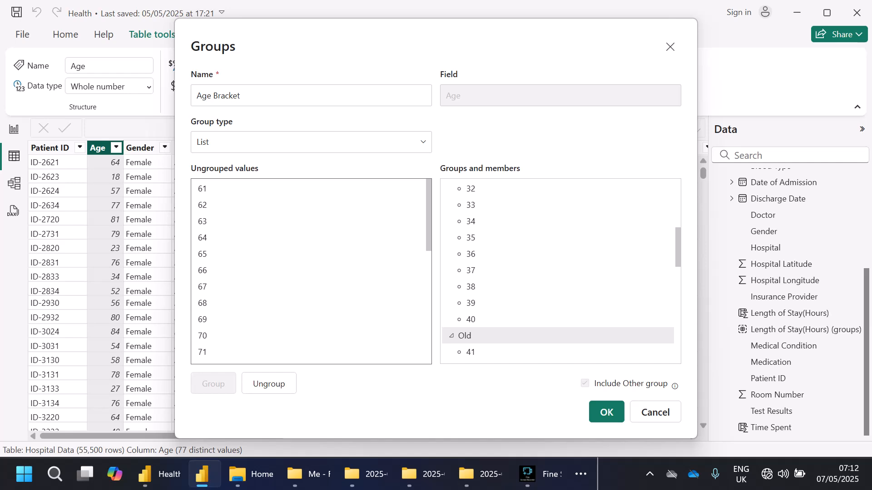
pyautogui.click(308, 188)
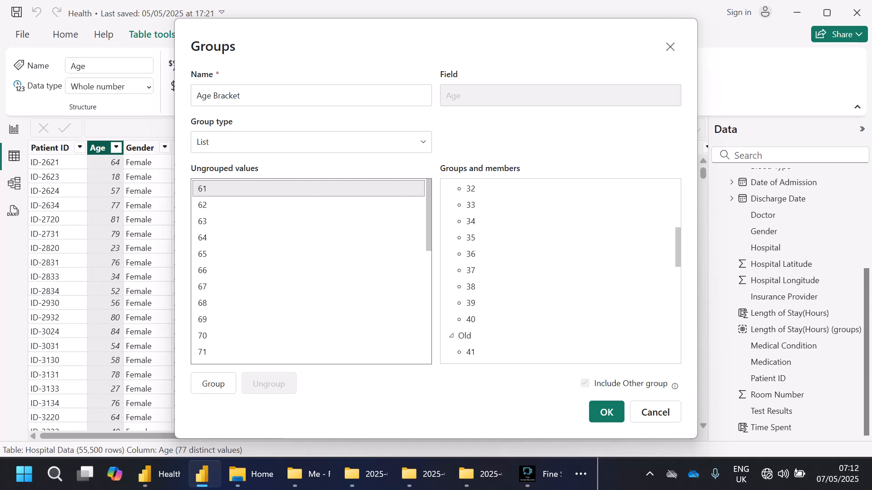
pyautogui.scroll(-4, 311, 272)
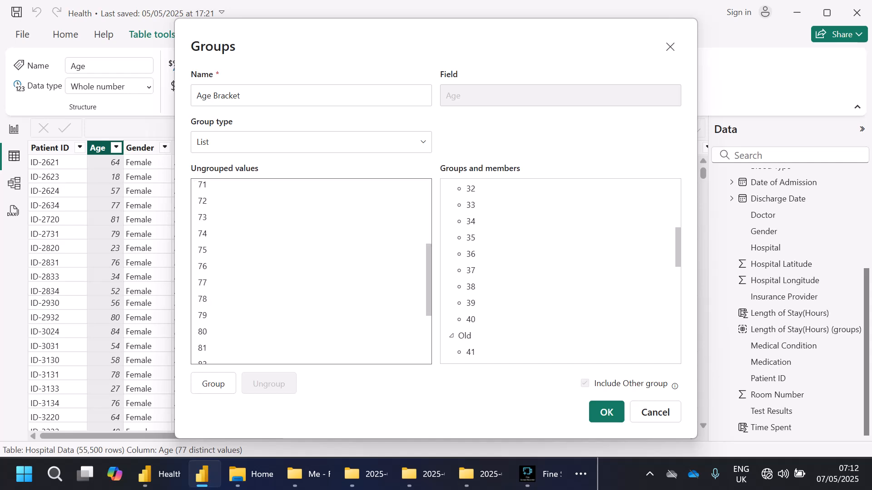
pyautogui.scroll(-3, 311, 272)
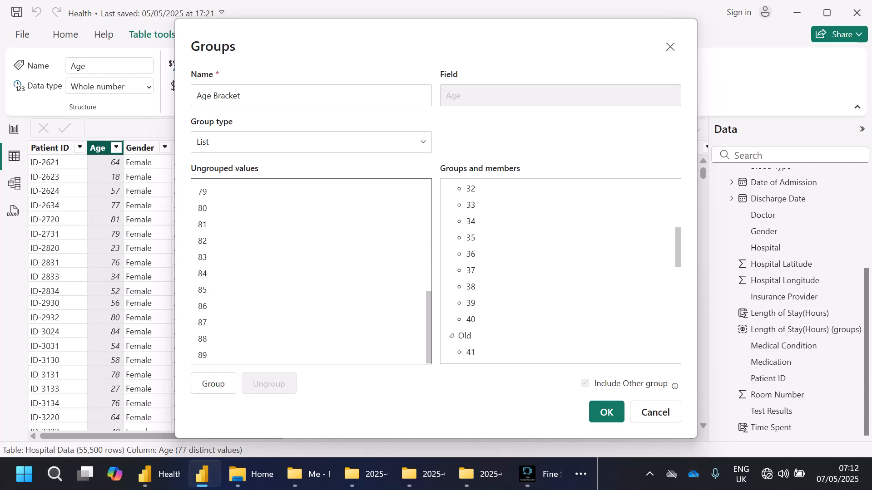
pyautogui.keyDown('shift'); pyautogui.click(202, 355); pyautogui.keyUp('shift')
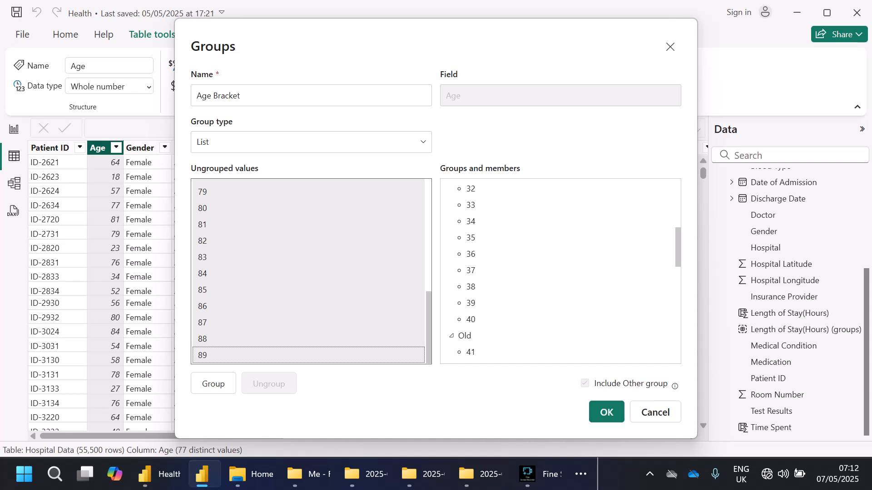
pyautogui.click(213, 384)
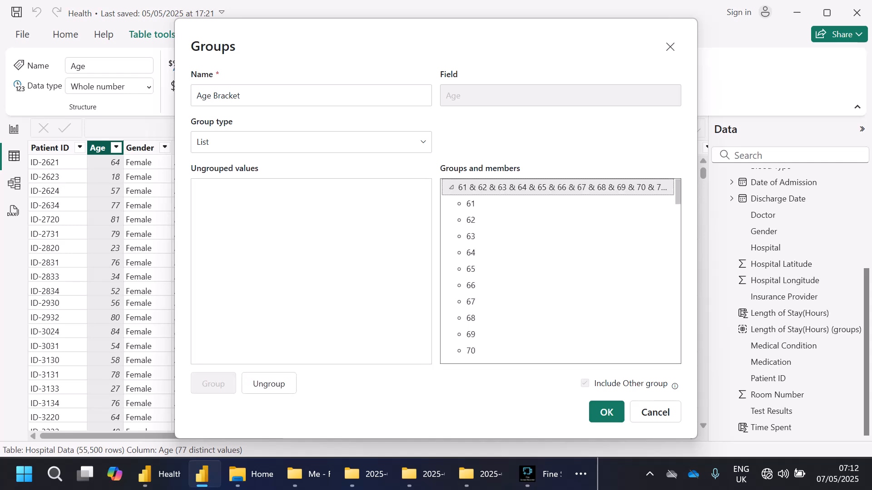
# Step: Rename the group containing ages 61 through 89 as Aged and create the Age Bracket column
pyautogui.doubleClick(558, 187)
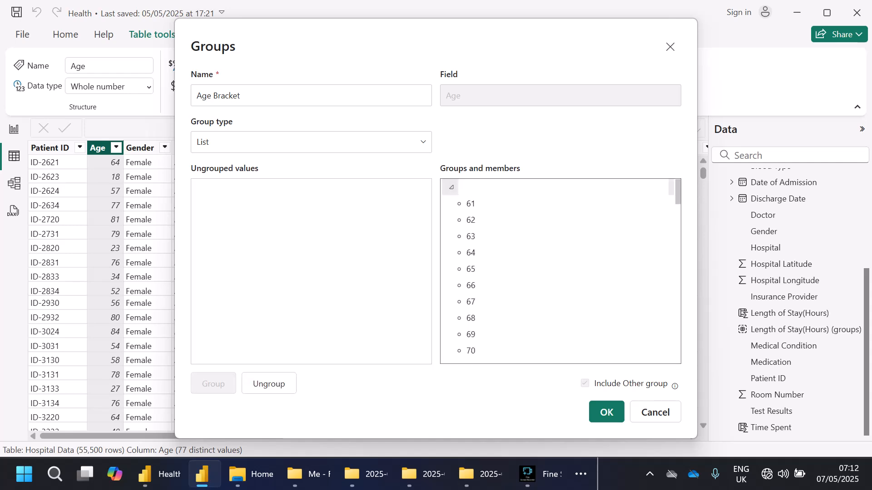
pyautogui.write('Aged')
pyautogui.click(607, 412)
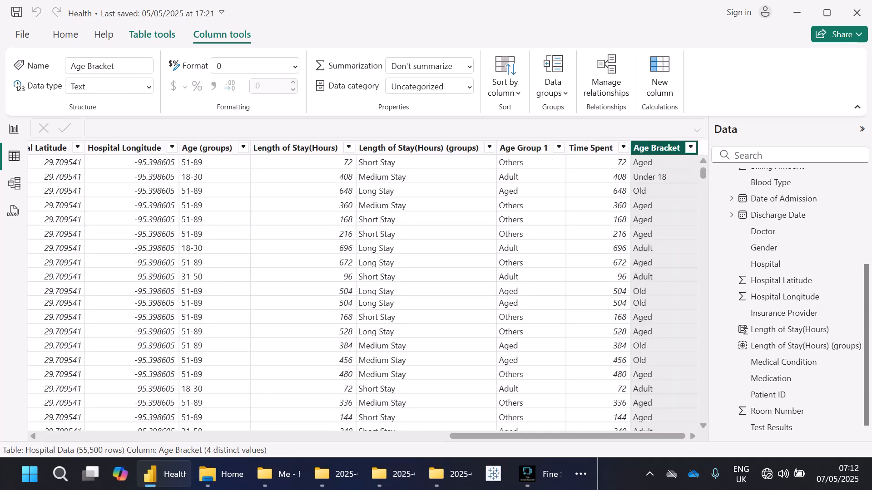
# Step: Check the list of distinct values in the Age Bracket column, leaving its filter unapplied
pyautogui.click(691, 148)
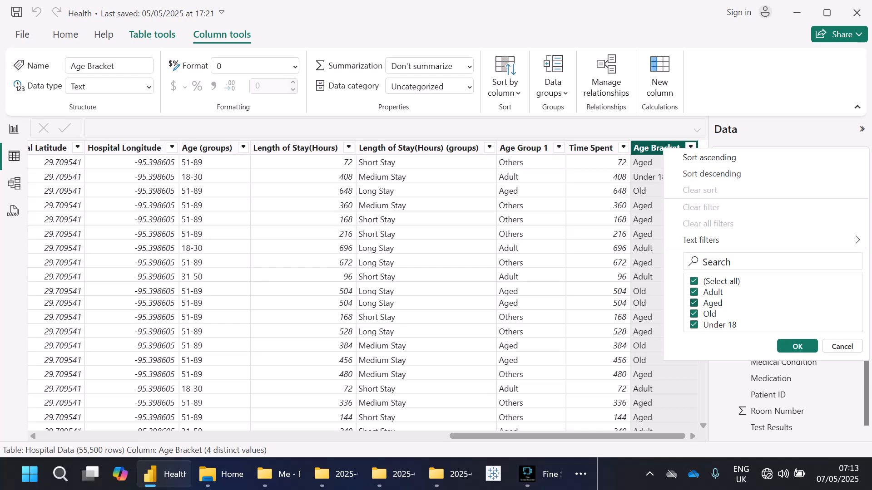
pyautogui.press('Escape')
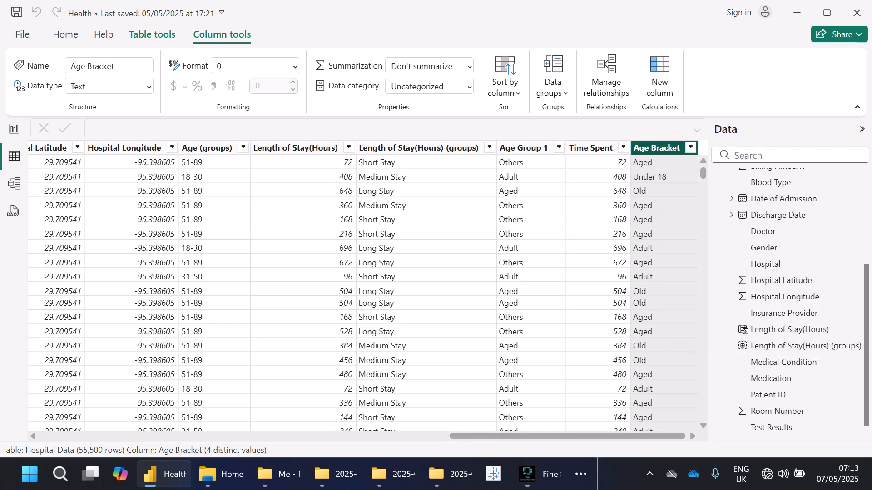
# Step: Start a new group on the Age column, named Age gaps, with the List group type
pyautogui.hscroll(-15, 368, 290)
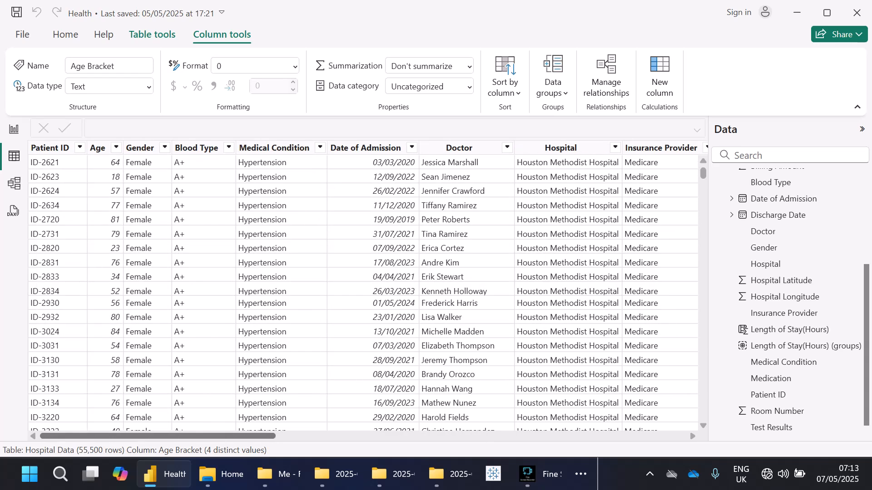
pyautogui.click(101, 145)
pyautogui.rightClick(102, 145)
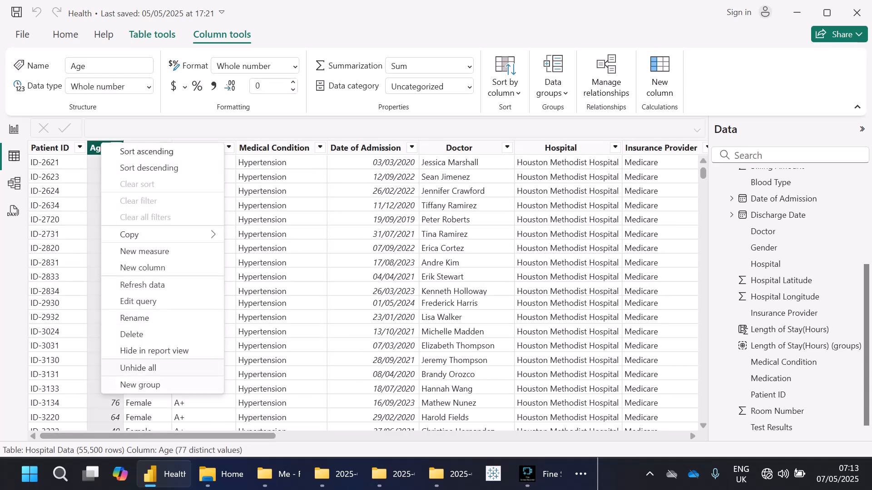
pyautogui.click(140, 385)
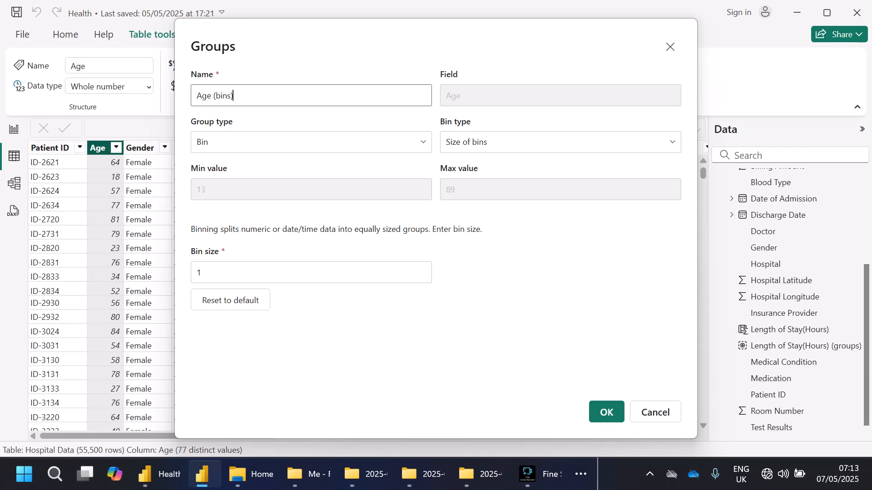
pyautogui.press('BackSpace')
pyautogui.press('BackSpace')
pyautogui.press('BackSpace')
pyautogui.press('BackSpace')
pyautogui.press('BackSpace')
pyautogui.press('BackSpace')
pyautogui.write('gao')
pyautogui.press('BackSpace')
pyautogui.write('ps')
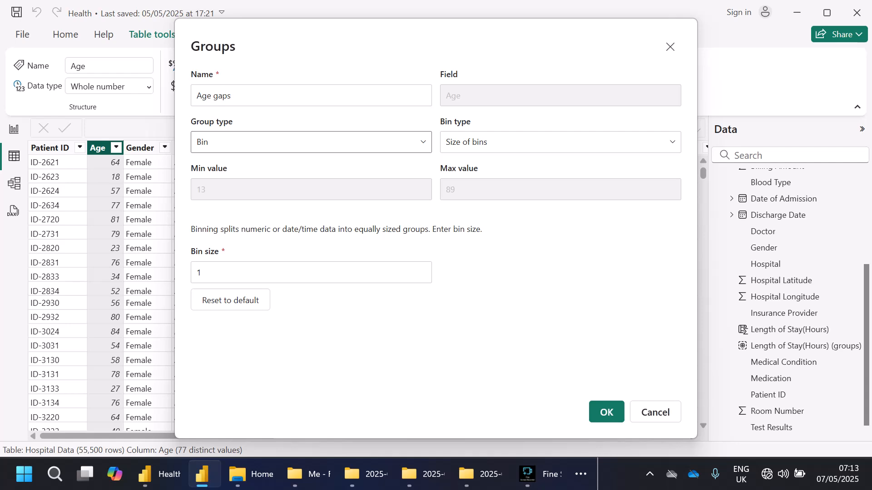
pyautogui.click(311, 142)
pyautogui.click(213, 164)
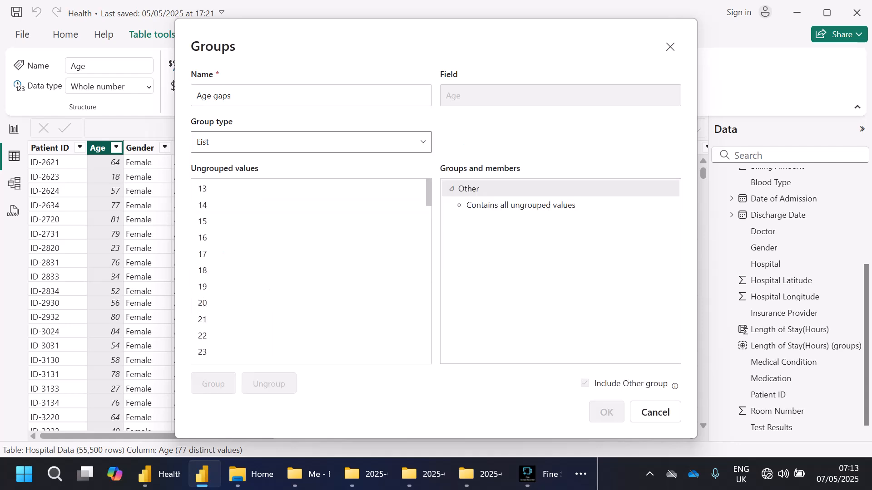
# Step: Group the ages 13 through 18 and name that group 13-18
pyautogui.click(202, 189)
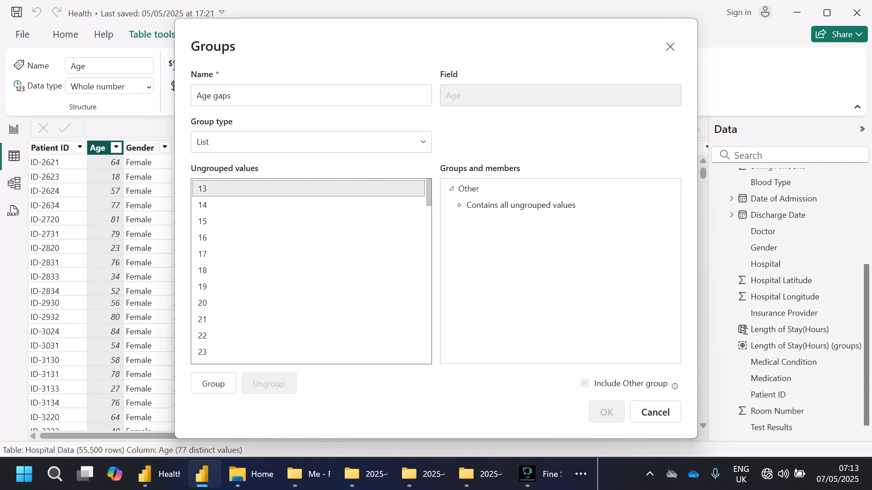
pyautogui.keyDown('shift'); pyautogui.click(202, 271); pyautogui.keyUp('shift')
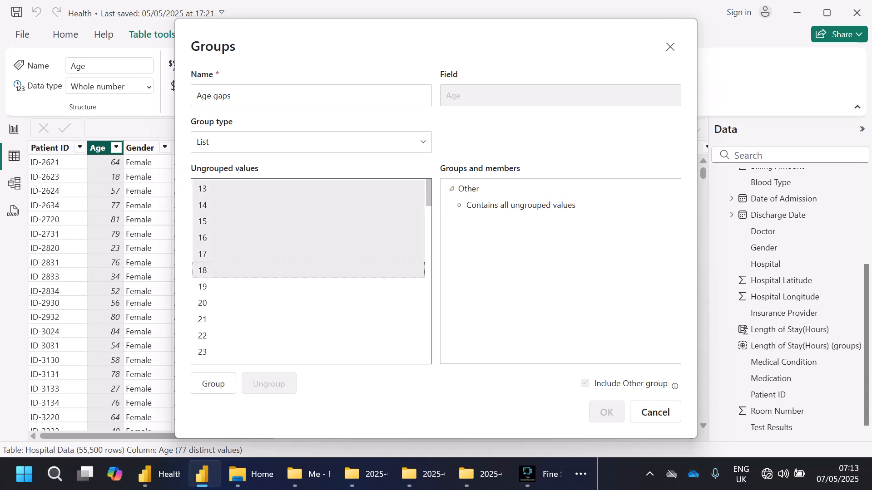
pyautogui.click(213, 384)
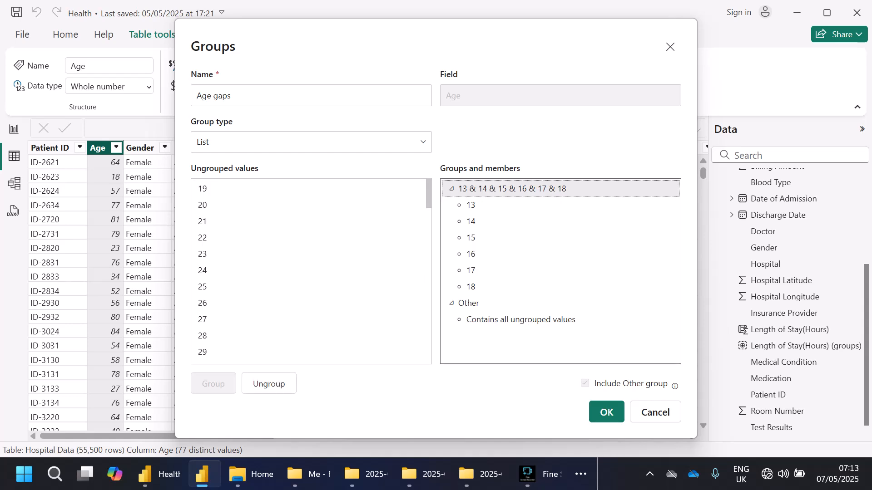
pyautogui.doubleClick(512, 189)
pyautogui.press('BackSpace')
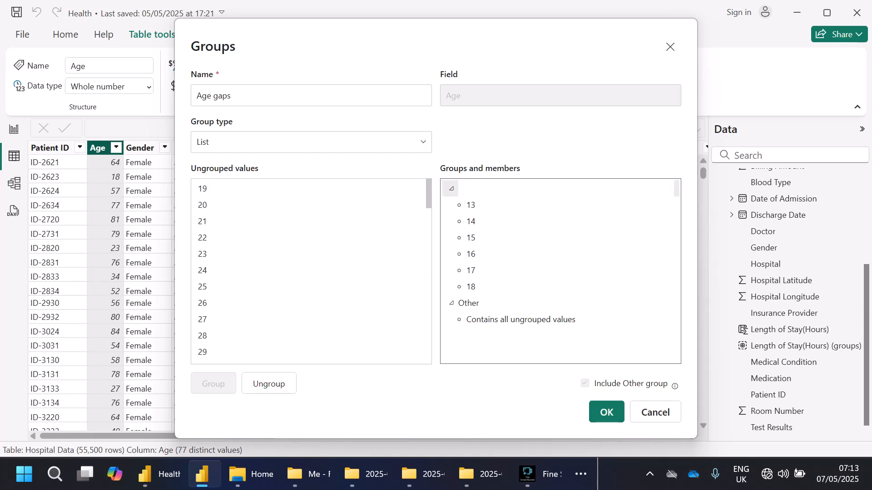
pyautogui.write('13-18')
pyautogui.click(572, 320)
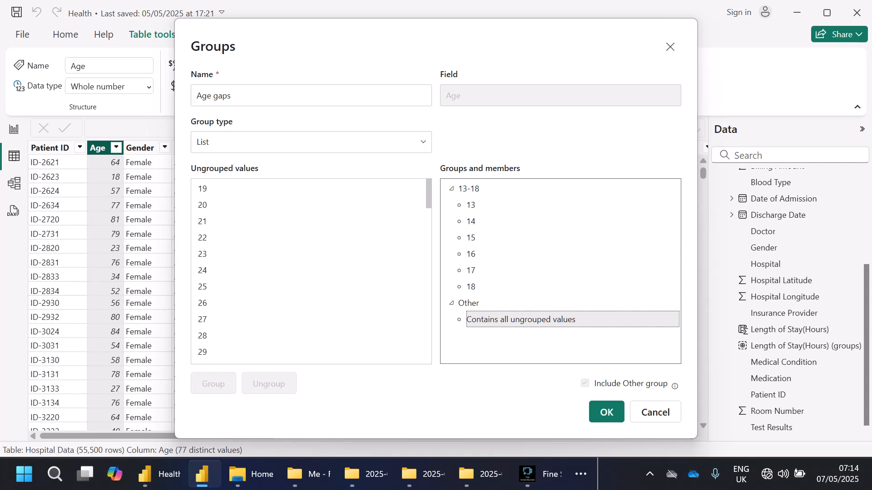
# Step: Group the ages 19 through 40 and name that group 19-40
pyautogui.click(202, 189)
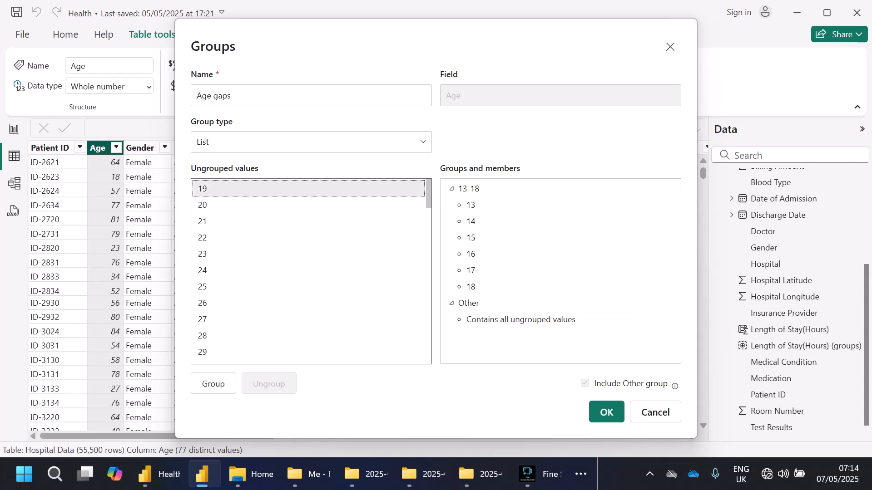
pyautogui.scroll(-20, 311, 271)
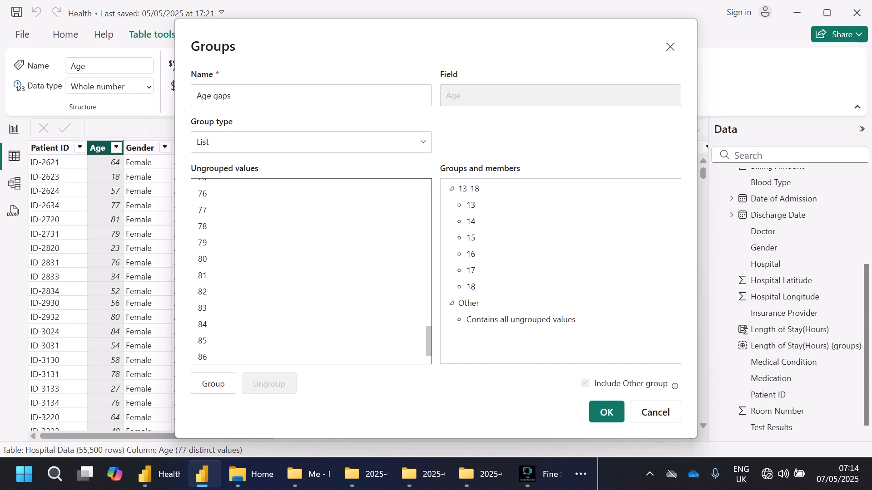
pyautogui.scroll(10, 311, 272)
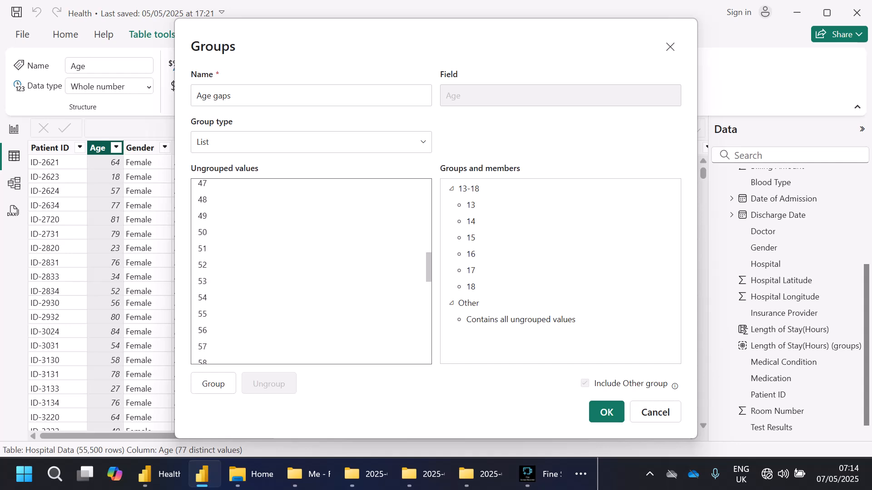
pyautogui.scroll(3, 311, 271)
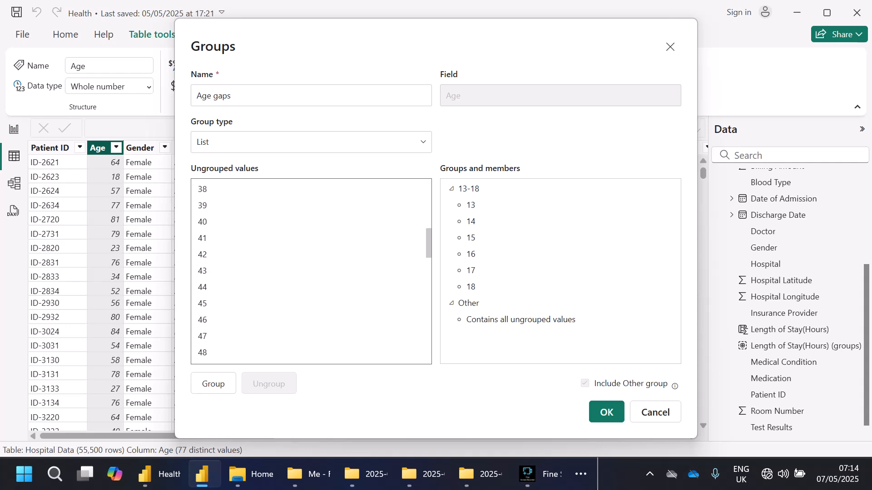
pyautogui.keyDown('shift'); pyautogui.click(202, 222); pyautogui.keyUp('shift')
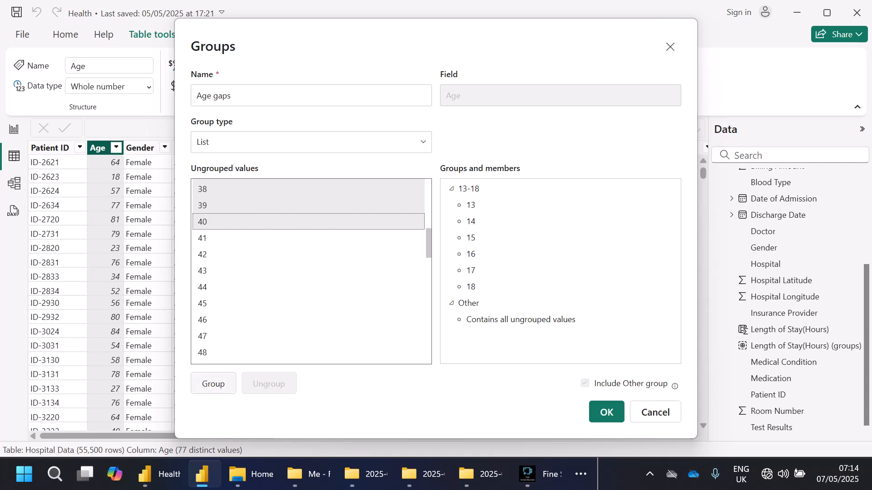
pyautogui.click(213, 384)
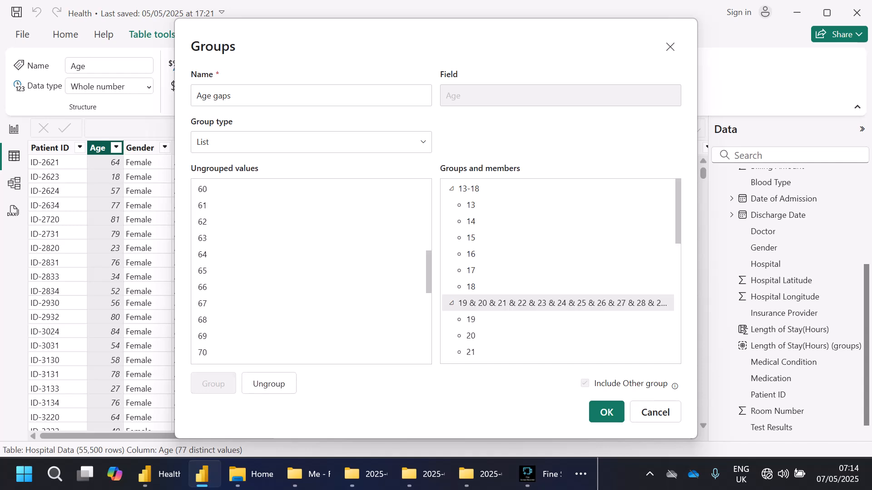
pyautogui.doubleClick(563, 303)
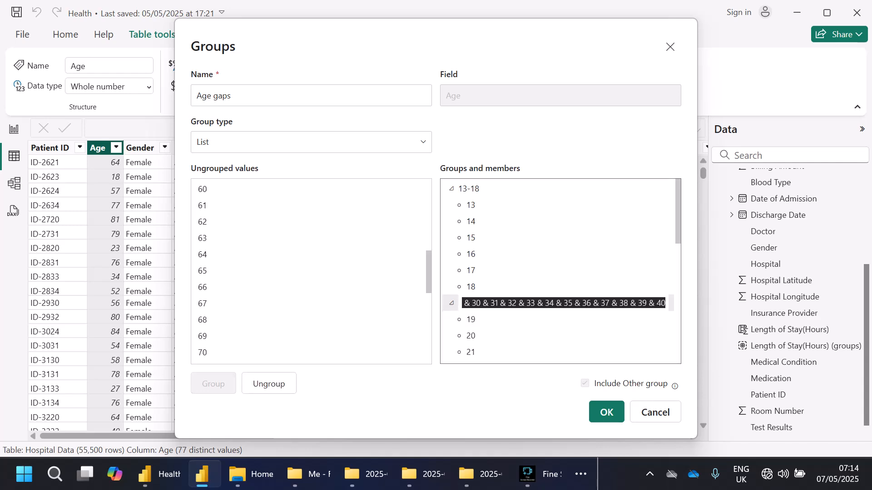
pyautogui.press('BackSpace')
pyautogui.write('19')
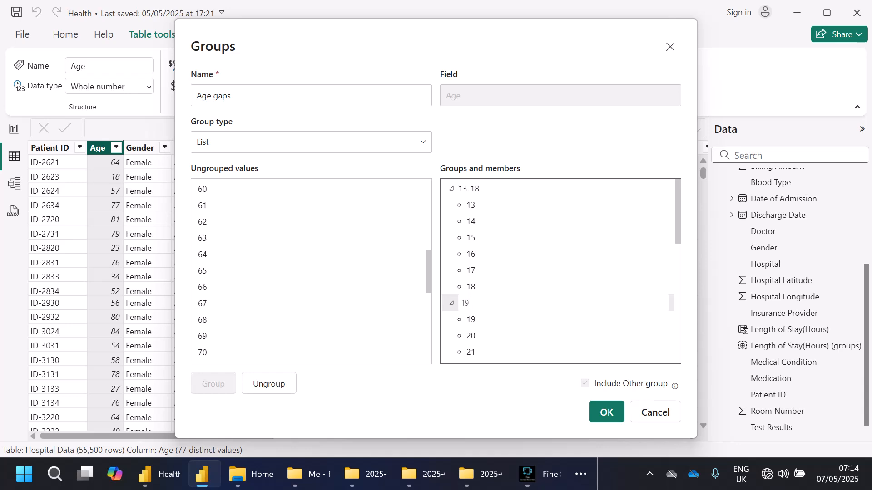
pyautogui.write('-40')
# Step: Combine the ungrouped ages 41 through 60 into one group in the Age gaps grouping
pyautogui.click(429, 196)
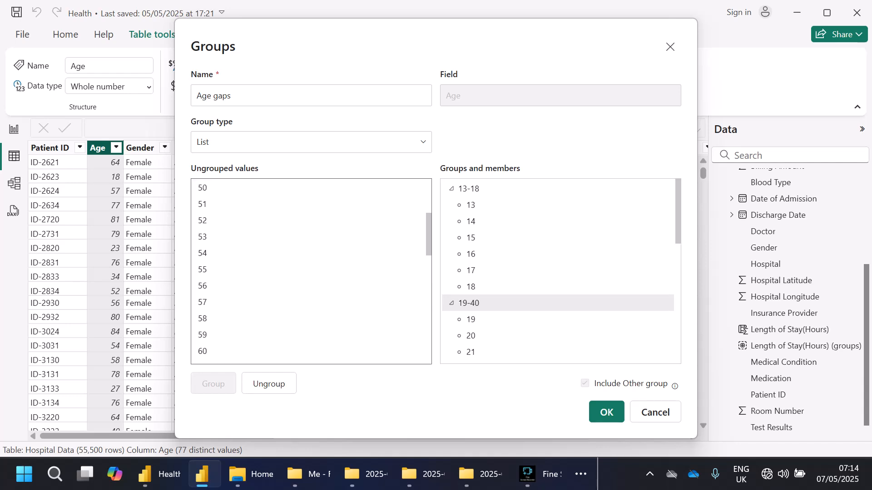
pyautogui.click(428, 196)
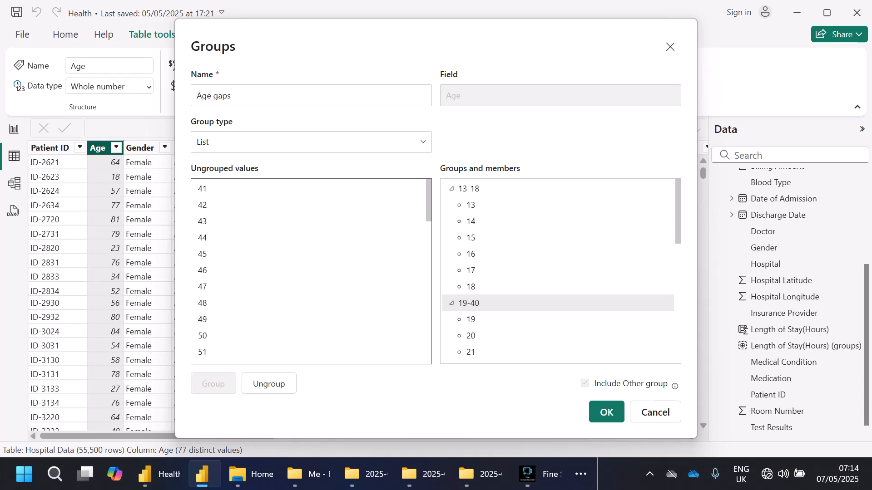
pyautogui.click(202, 188)
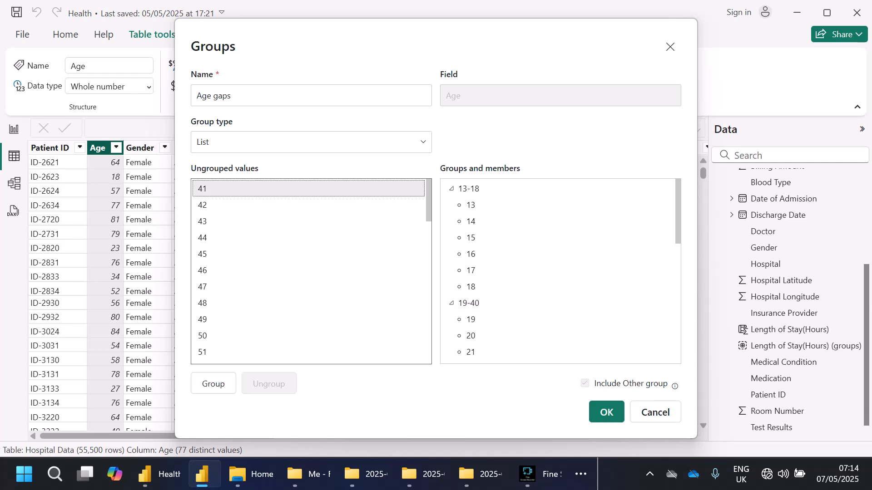
pyautogui.keyDown('shift'); pyautogui.click(202, 336); pyautogui.keyUp('shift')
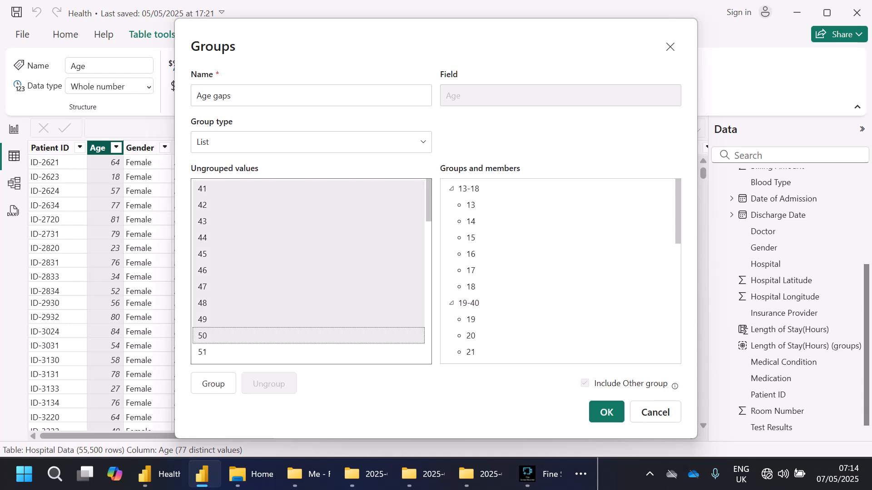
pyautogui.keyDown('shift'); pyautogui.click(202, 353); pyautogui.keyUp('shift')
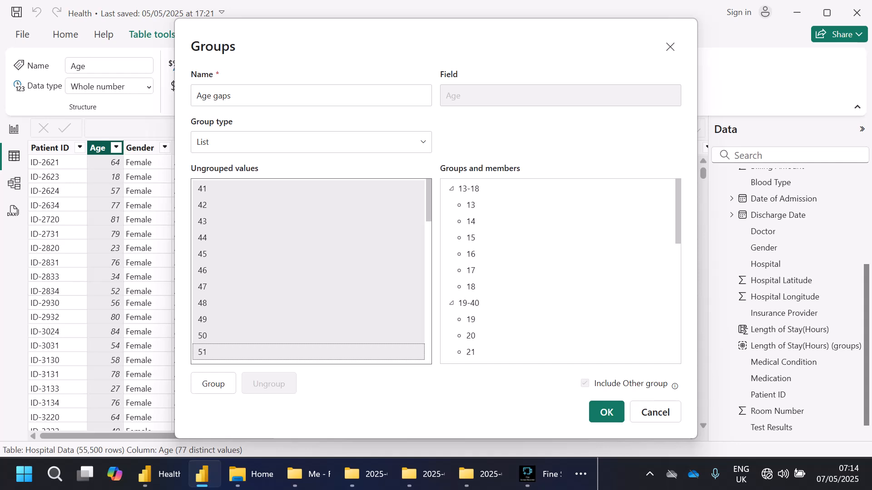
pyautogui.scroll(-10, 311, 271)
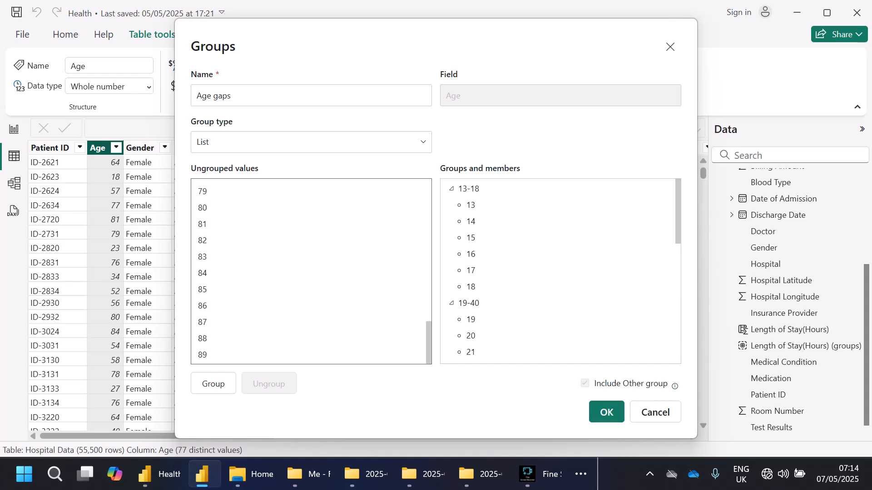
pyautogui.scroll(3, 311, 271)
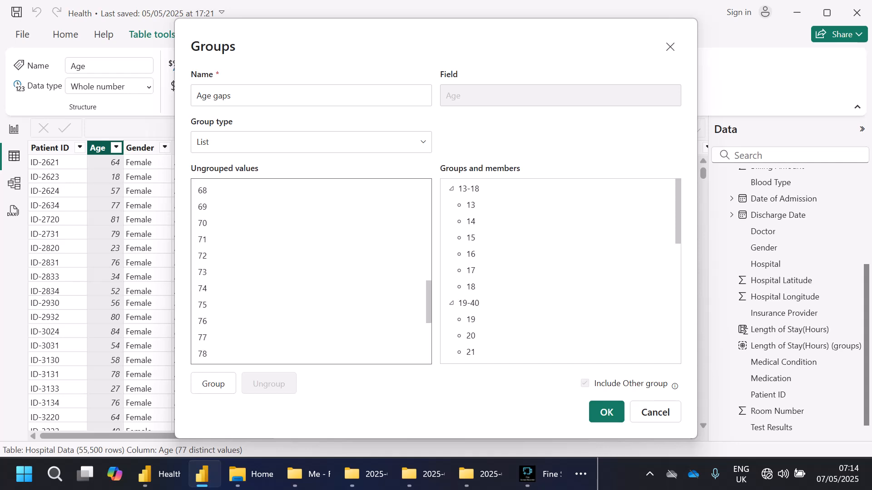
pyautogui.scroll(3, 310, 271)
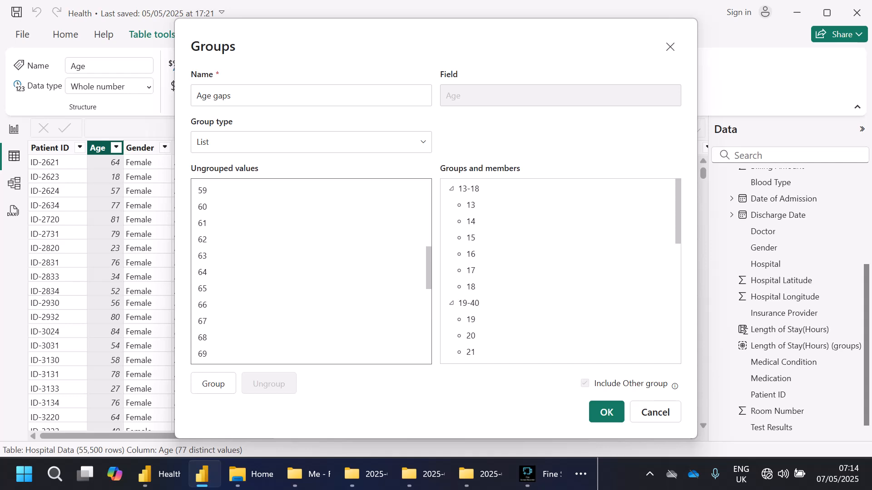
pyautogui.keyDown('shift'); pyautogui.click(308, 207); pyautogui.keyUp('shift')
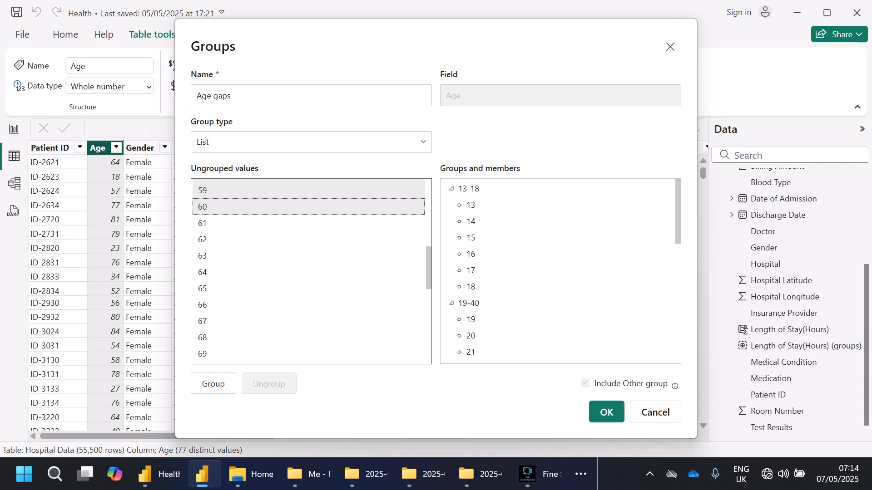
pyautogui.click(213, 384)
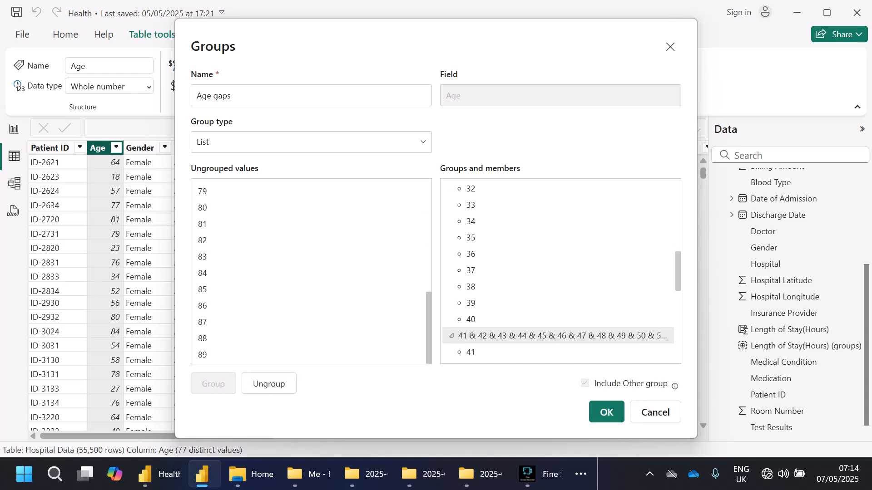
# Step: Name the group holding ages 41 through 60 as 41-60
pyautogui.doubleClick(500, 336)
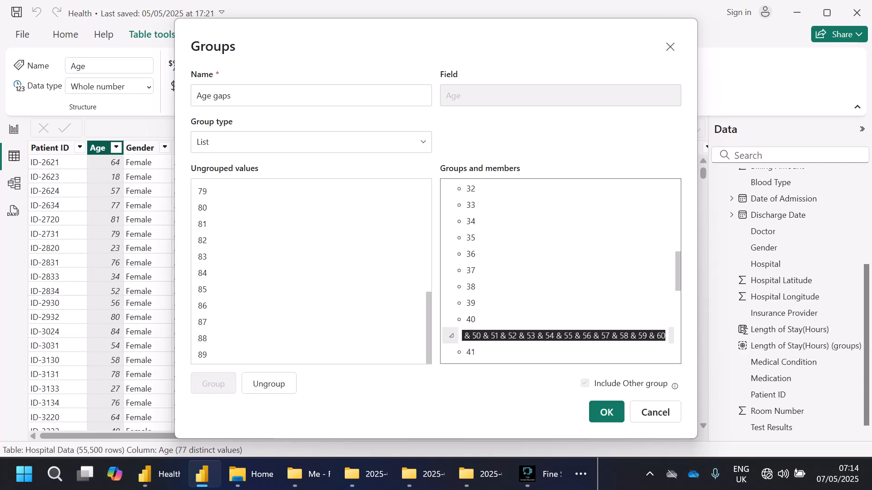
pyautogui.press('BackSpace')
pyautogui.write('4')
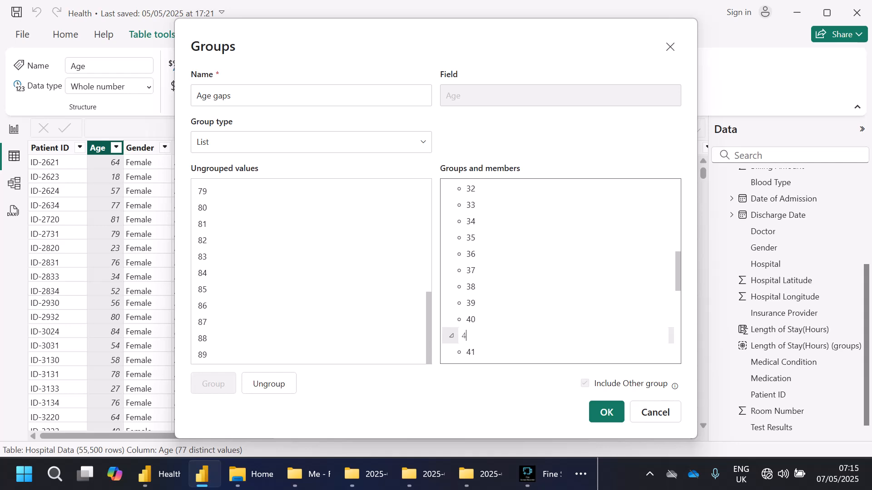
pyautogui.write('1-60')
pyautogui.press('Return')
# Step: Combine all the remaining ungrouped ages, 61 through 89, into one group
pyautogui.scroll(6, 311, 271)
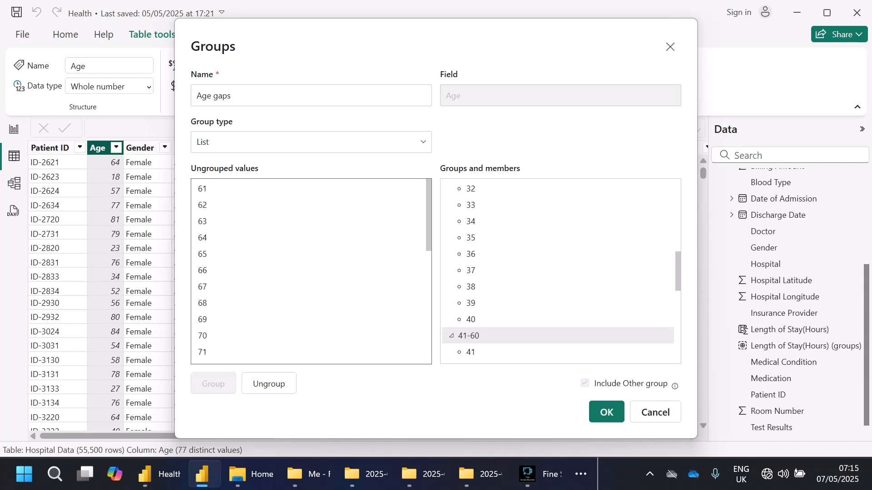
pyautogui.click(236, 189)
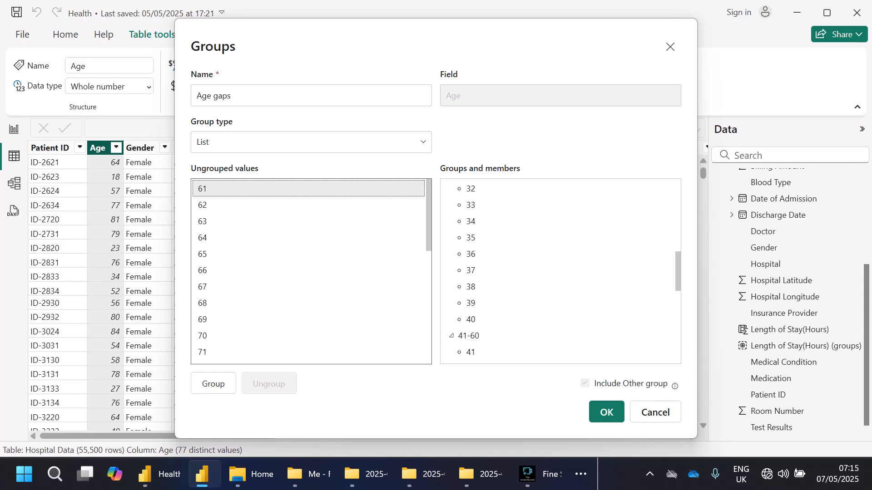
pyautogui.scroll(-6, 311, 271)
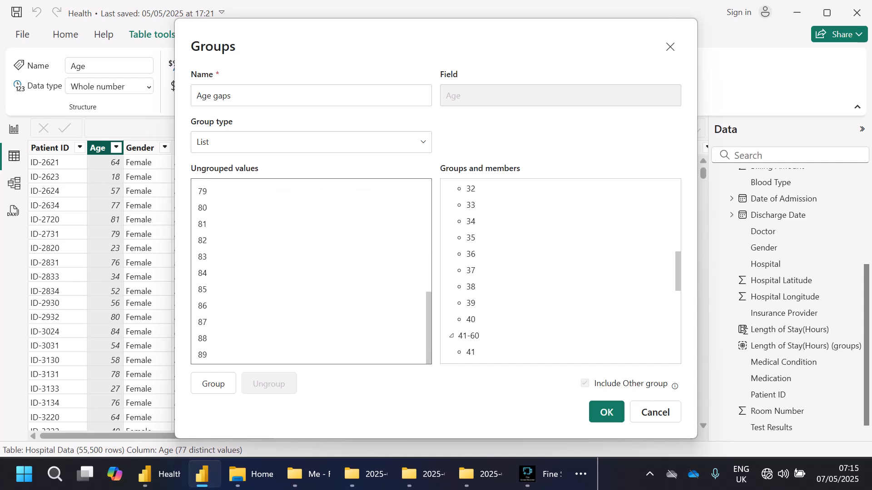
pyautogui.keyDown('shift'); pyautogui.click(227, 355); pyautogui.keyUp('shift')
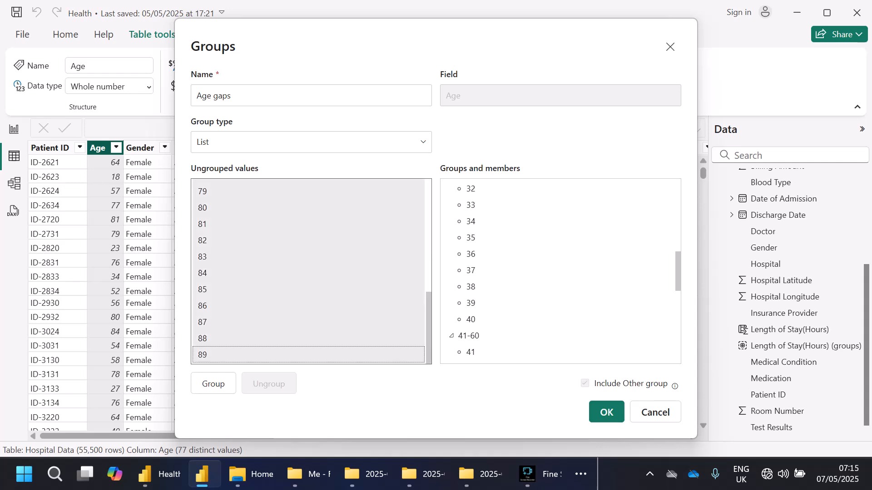
pyautogui.click(213, 384)
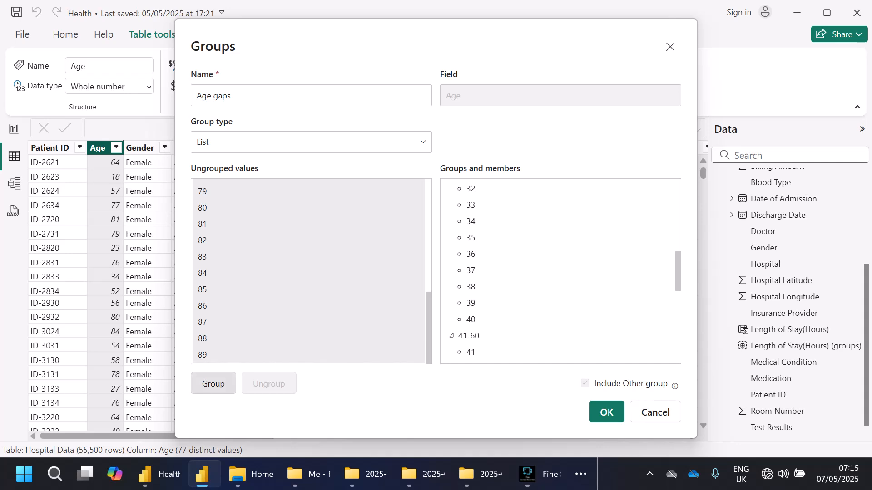
# Step: Name the group holding ages 61 through 89 as 61-89 and apply the Age gaps grouping
pyautogui.doubleClick(562, 336)
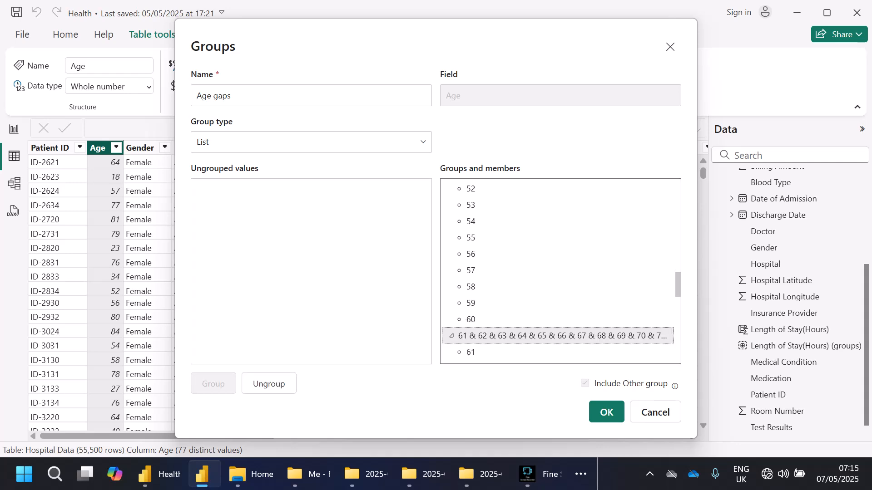
pyautogui.press('BackSpace')
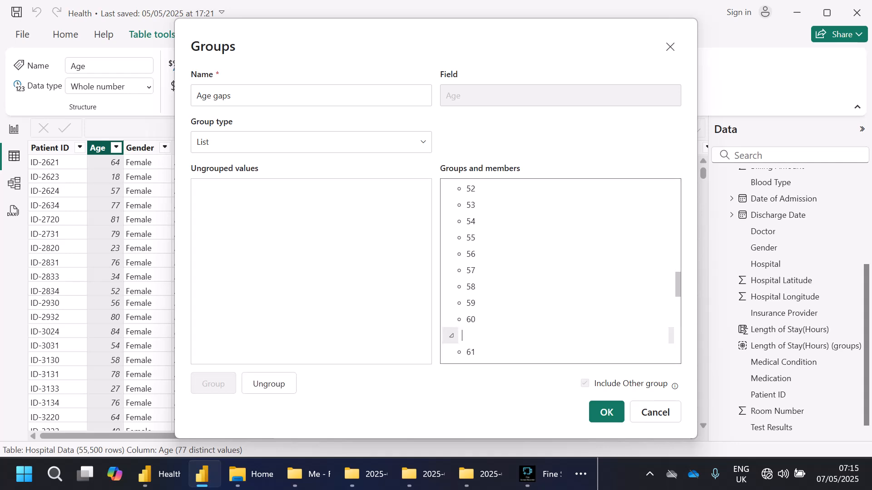
pyautogui.write('61-89')
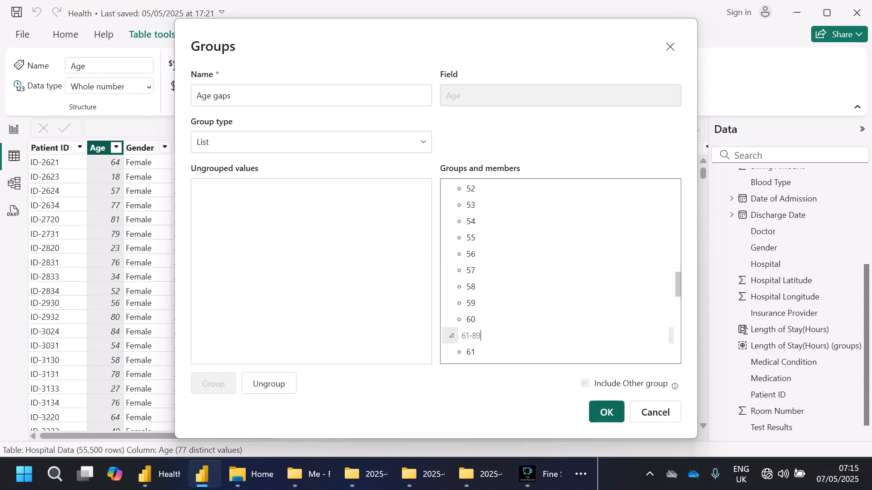
pyautogui.press('Return')
pyautogui.press('Return')
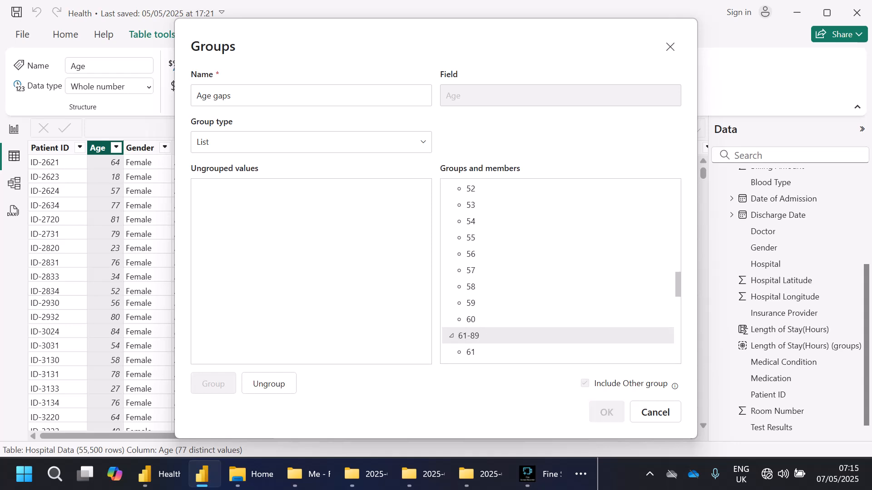